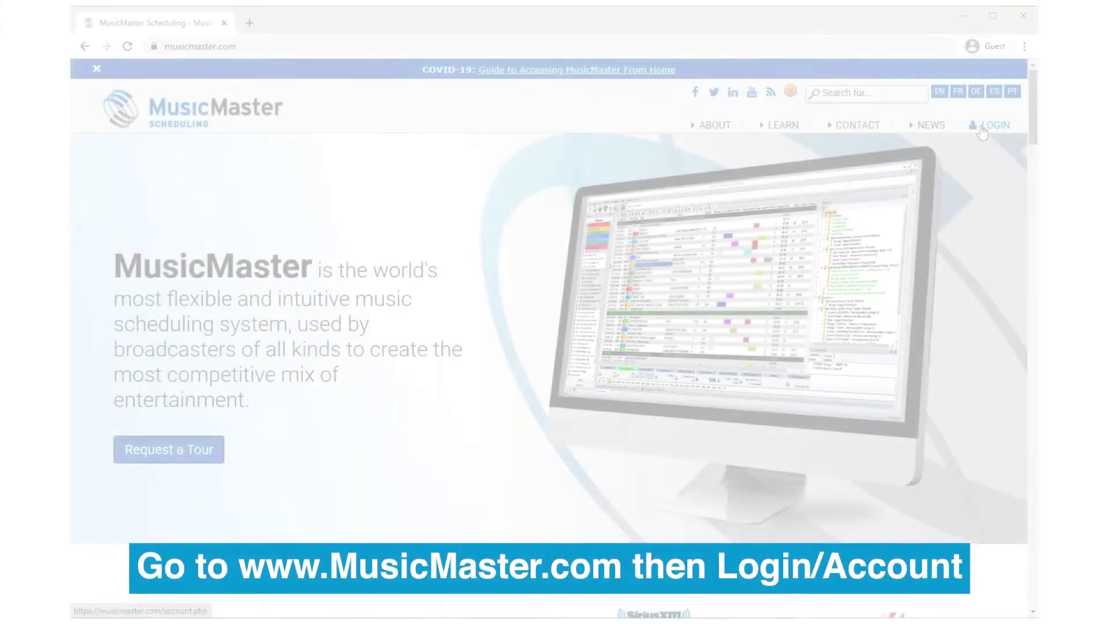
Sign in to the MusicMaster website with the account e-mail and password and download the Live 365 Connector from the interface files
click(992, 126)
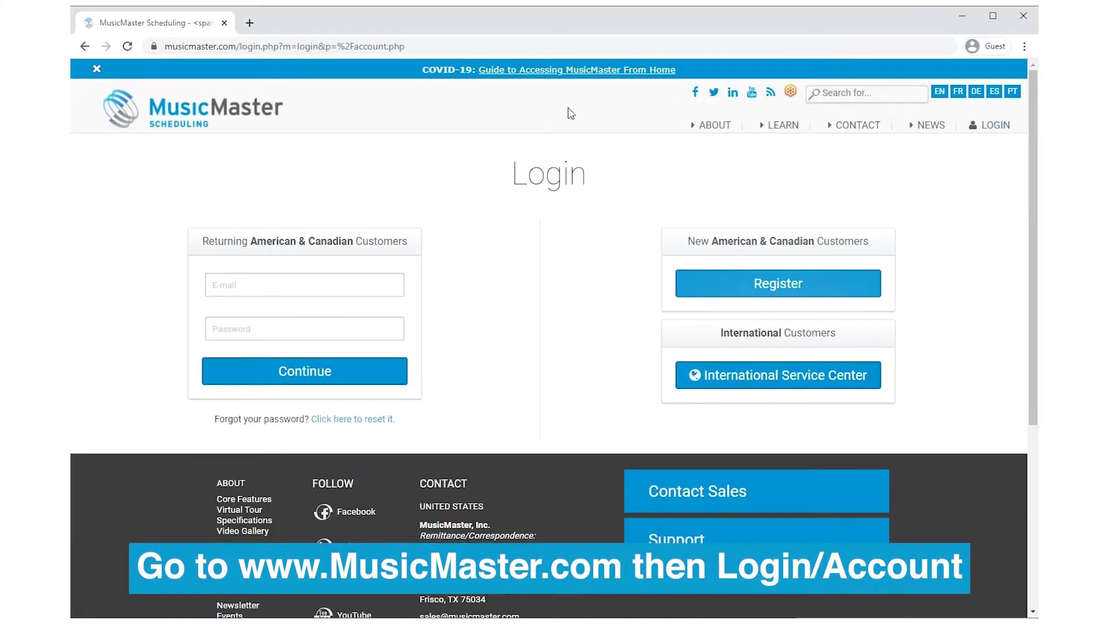
click(363, 289)
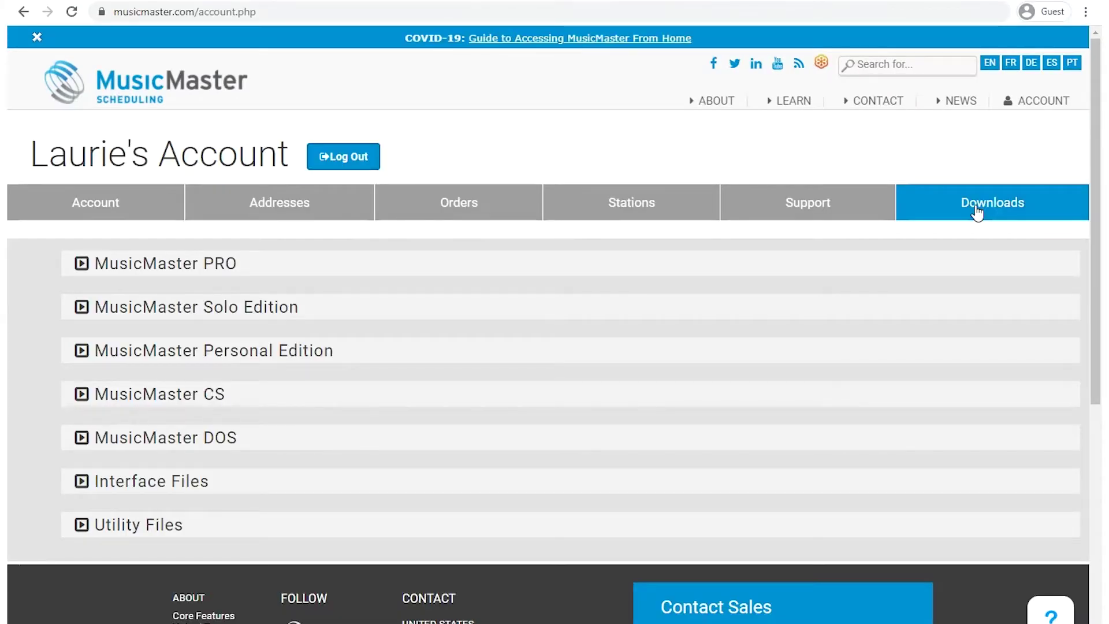
click(183, 484)
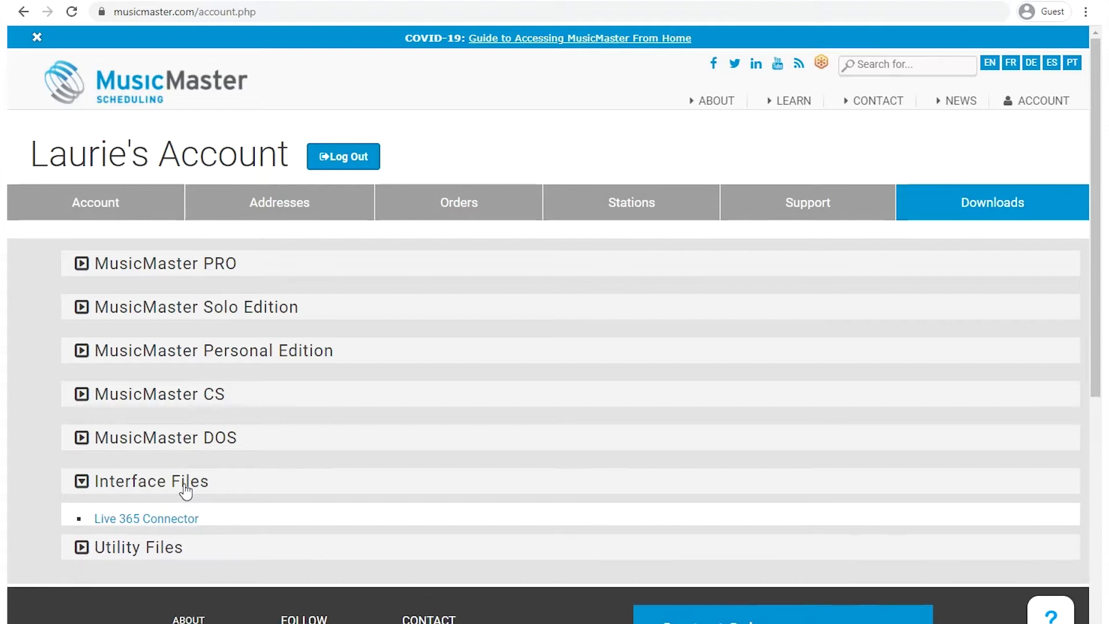
click(178, 522)
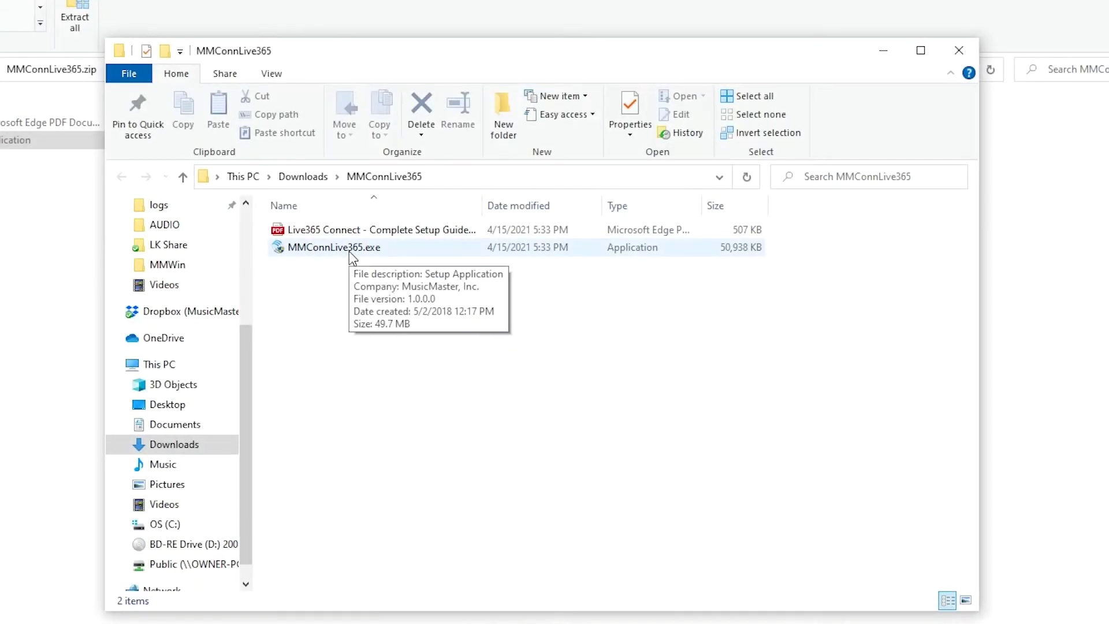
Run MMConnLive365.exe and install the MusicMaster Connector for Live365 in C:\MMWin
double_click(335, 247)
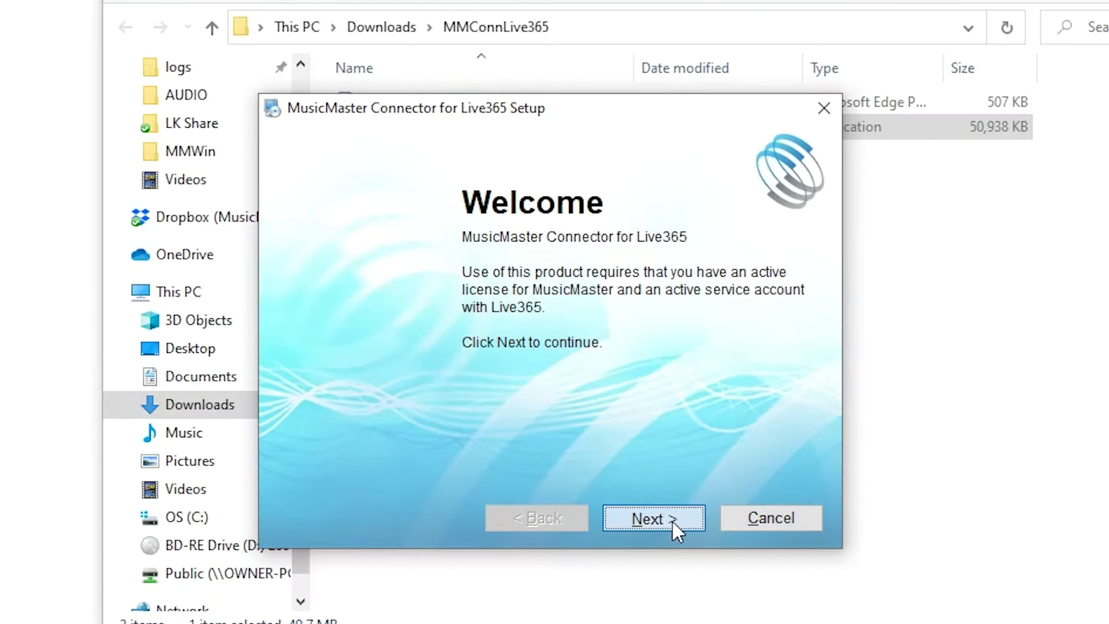
click(673, 521)
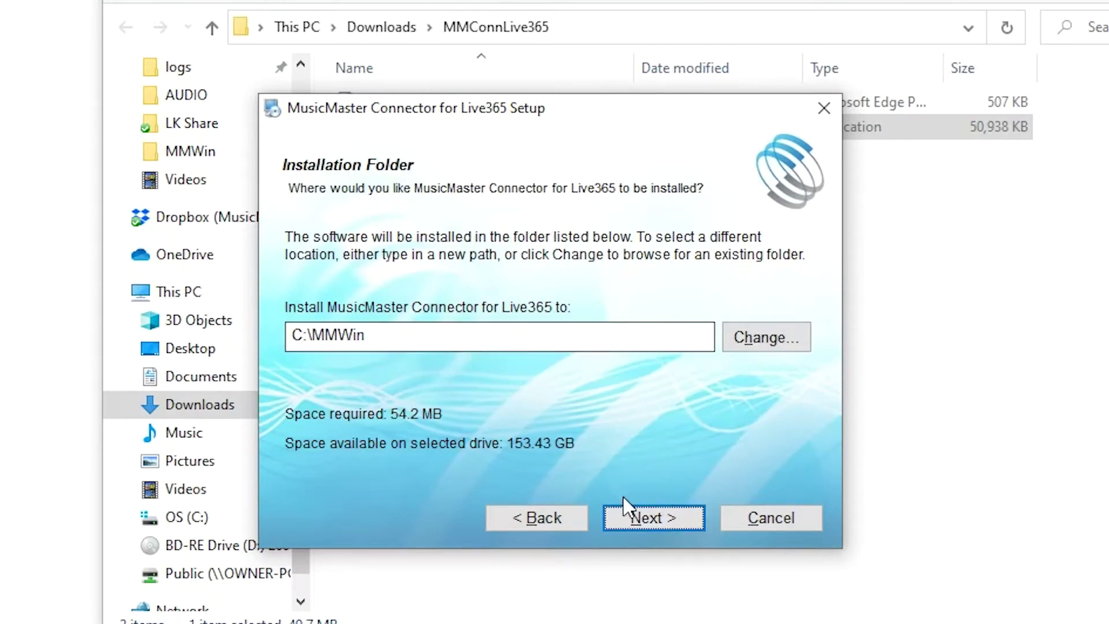
click(637, 518)
click(635, 515)
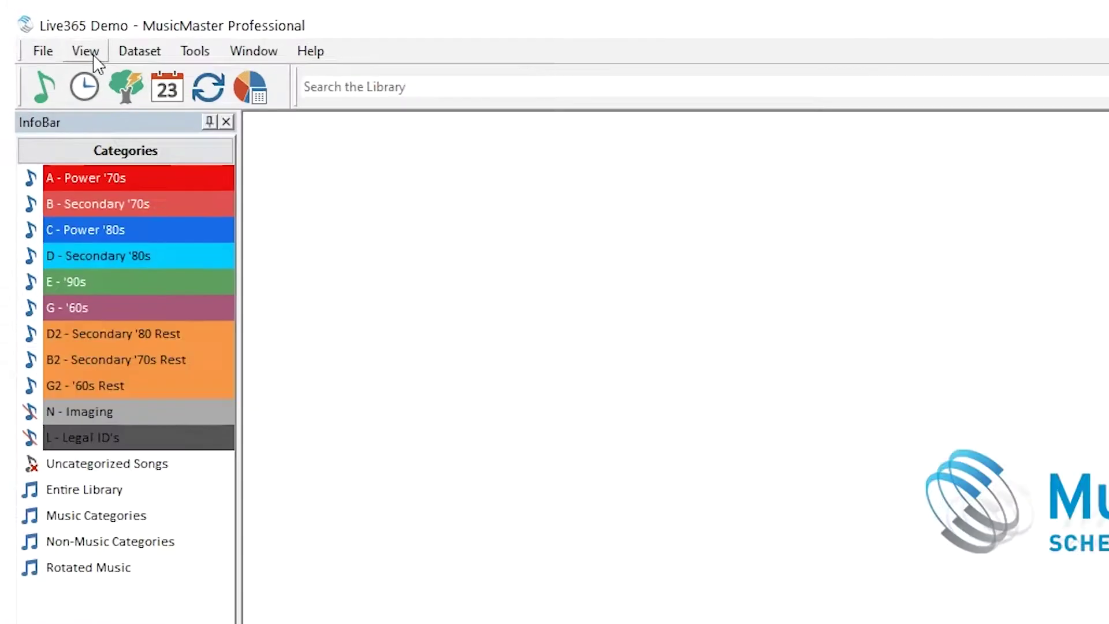
Switch to MusicMaster, show the User Tools, and open the settings of the Live365 Connector
click(37, 32)
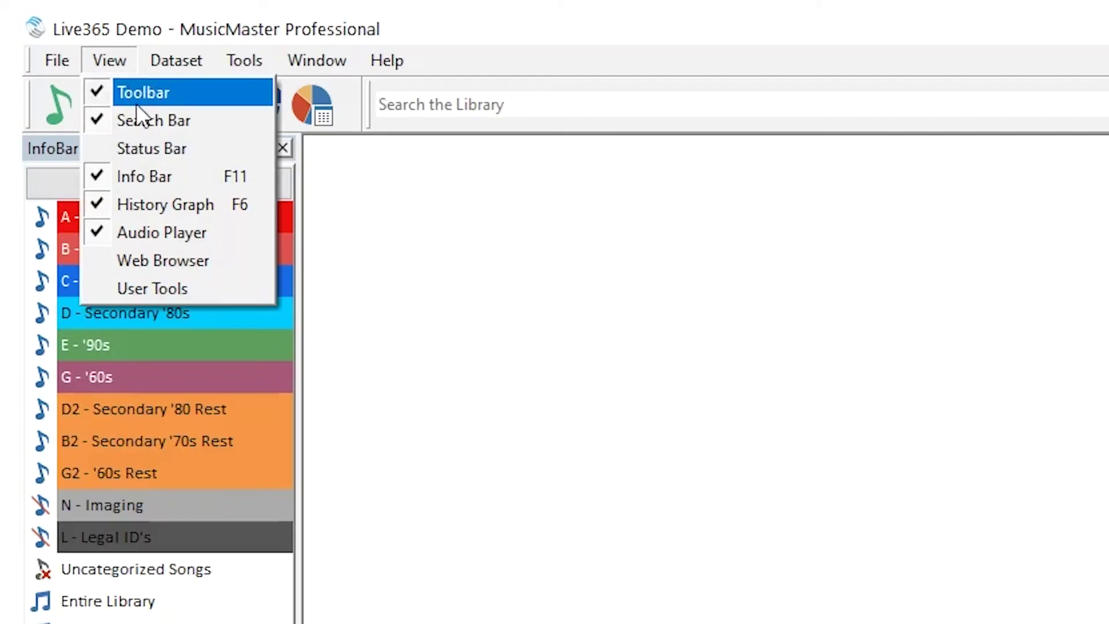
click(176, 289)
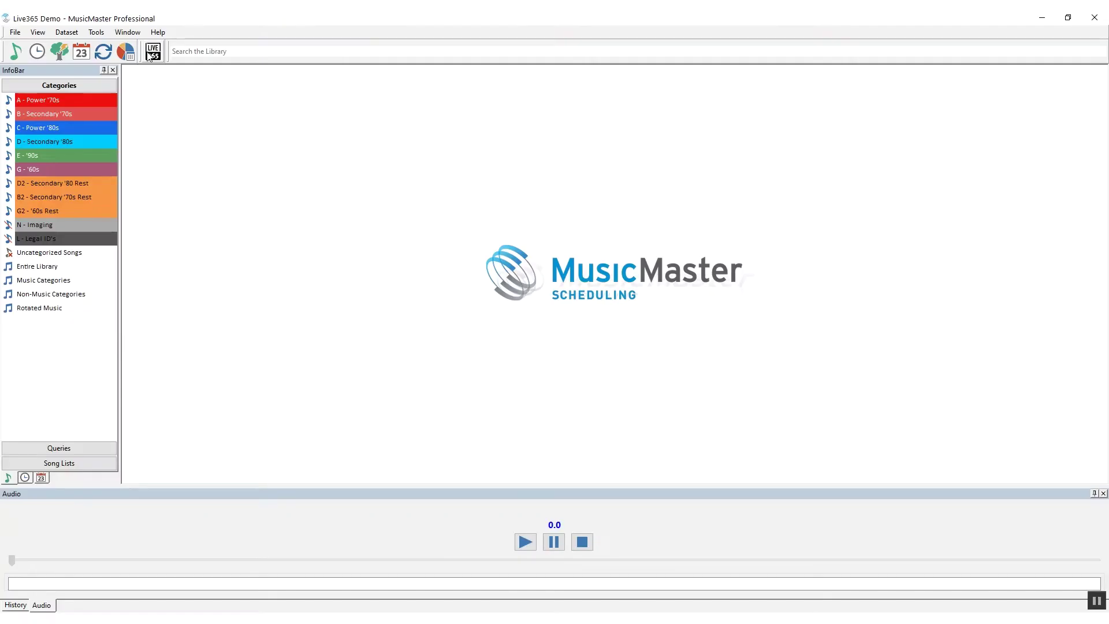
click(365, 110)
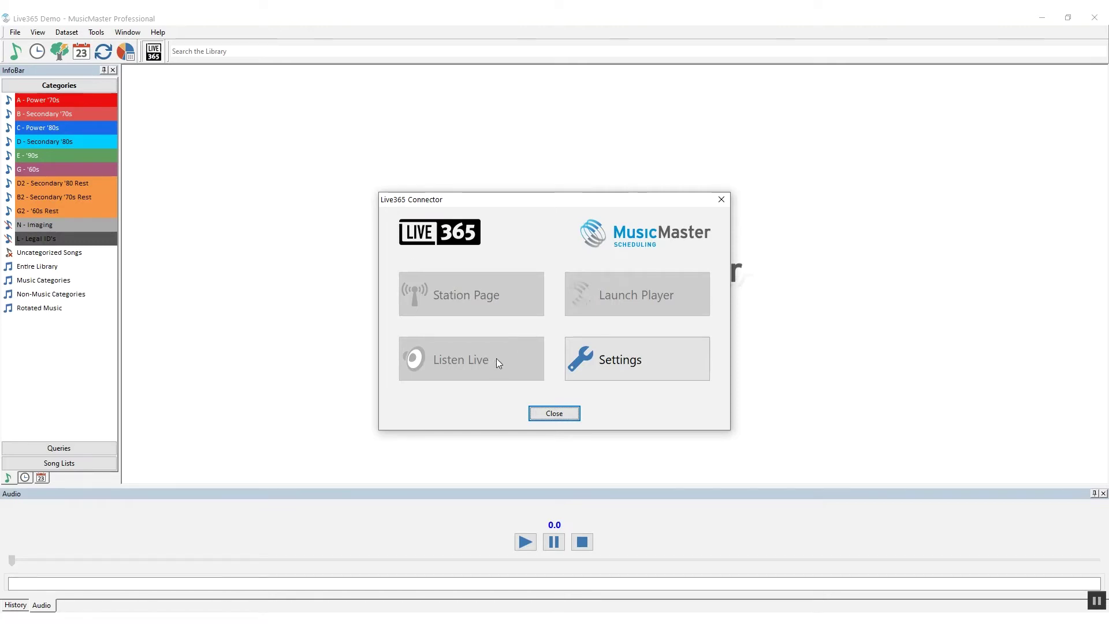
click(593, 351)
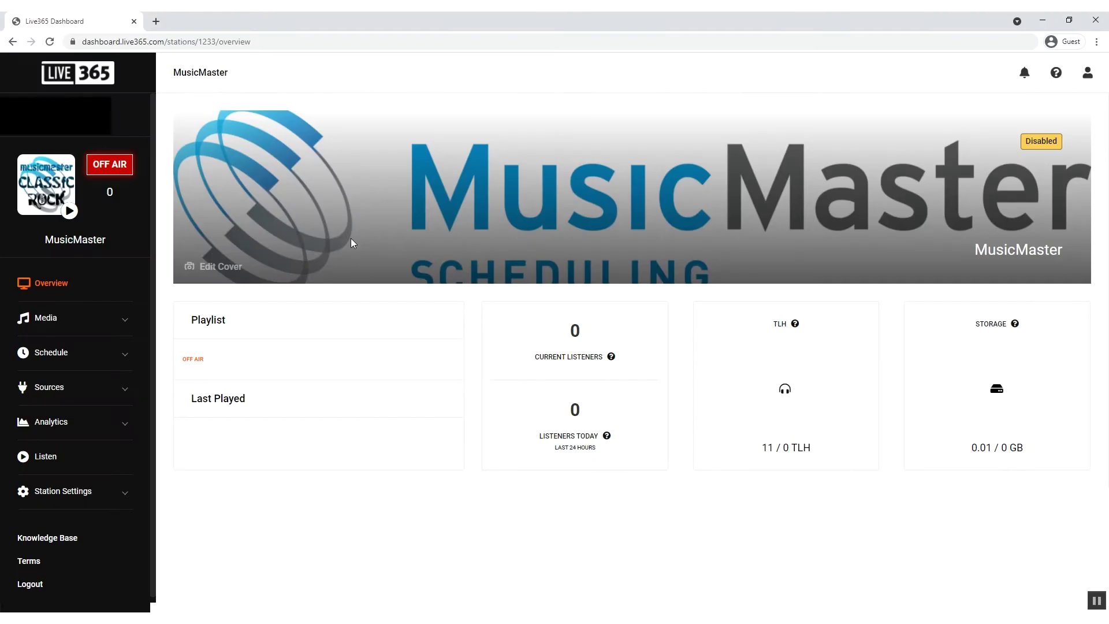
Open the LiveDJ encoder settings on the Live365 dashboard and enter the station ID from the mount name in the connector settings
click(118, 388)
click(65, 441)
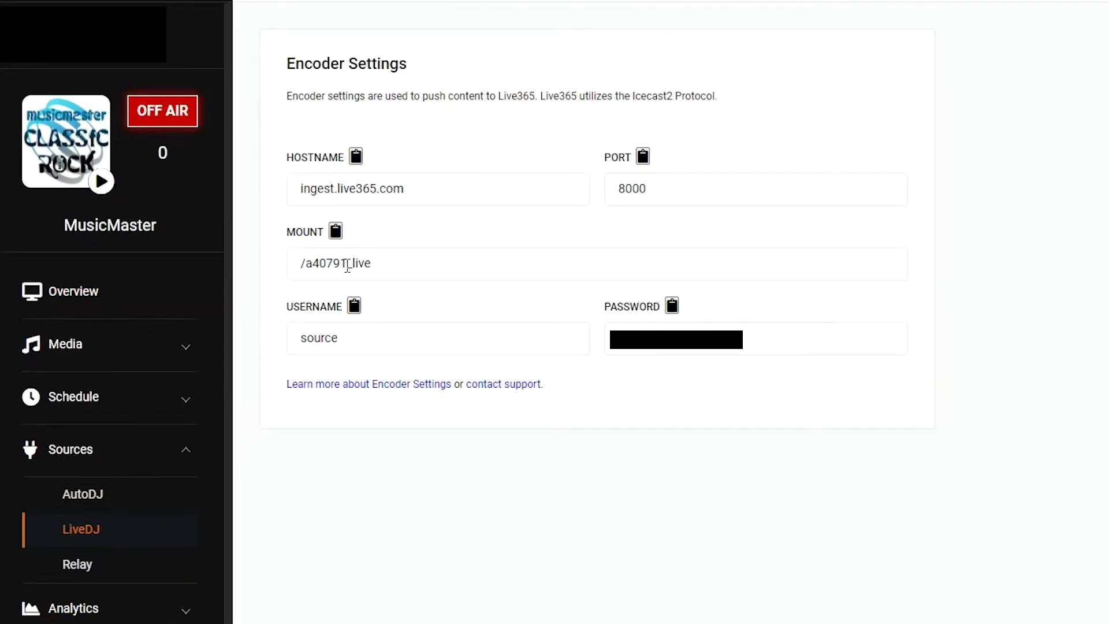
drag(347, 265, 309, 267)
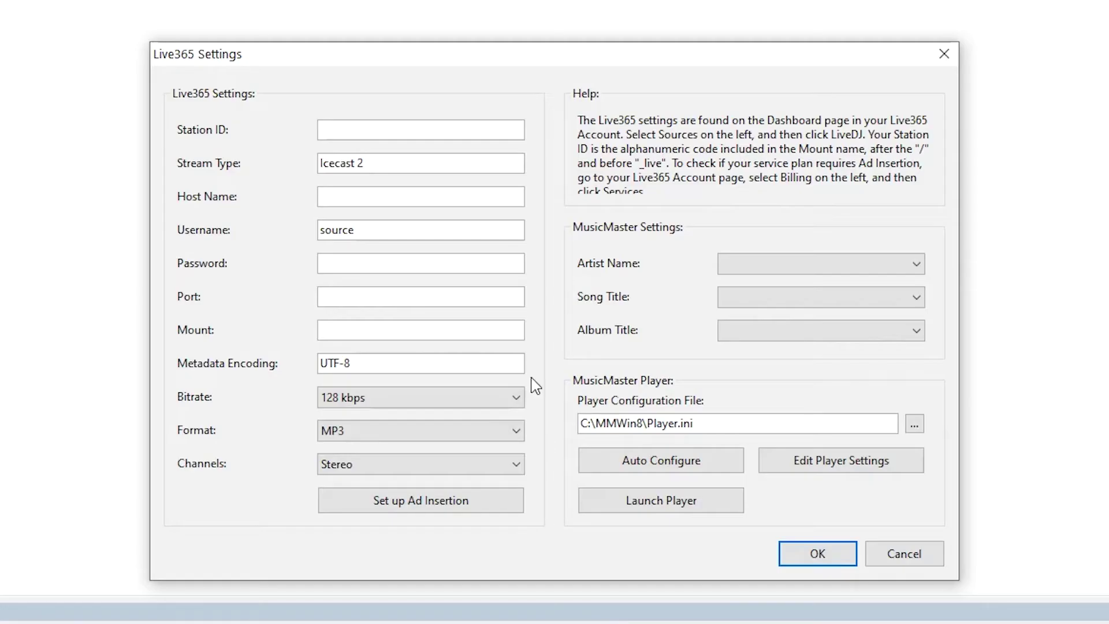
text(a40791)
Fill in the connector's host name ingest.live365.com, password, port 8000 and mount name from the LiveDJ encoder settings
click(407, 190)
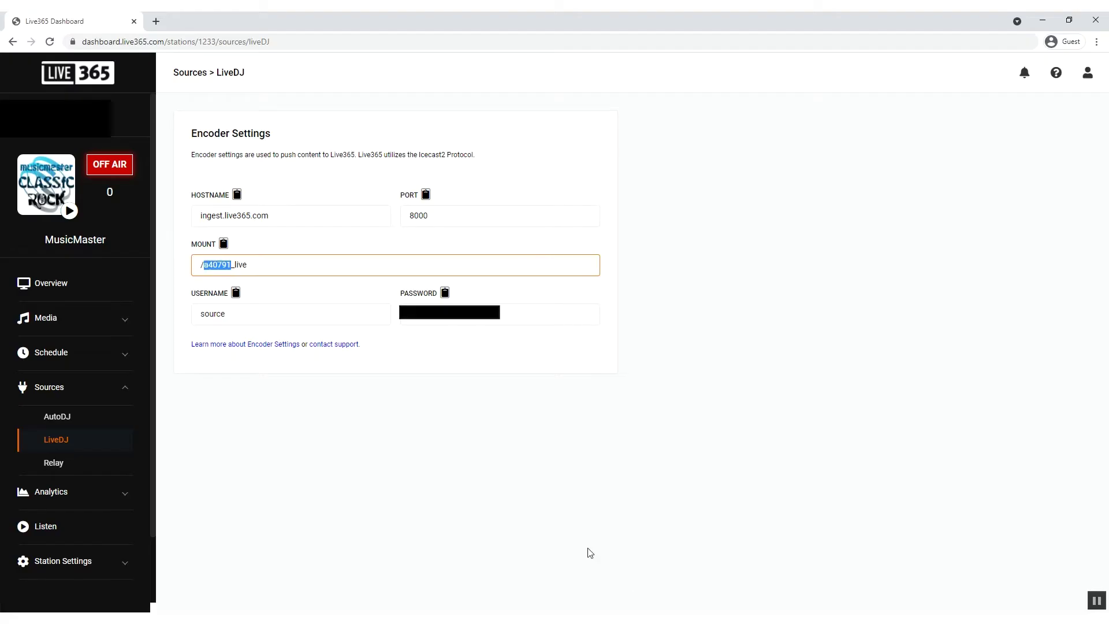
click(438, 461)
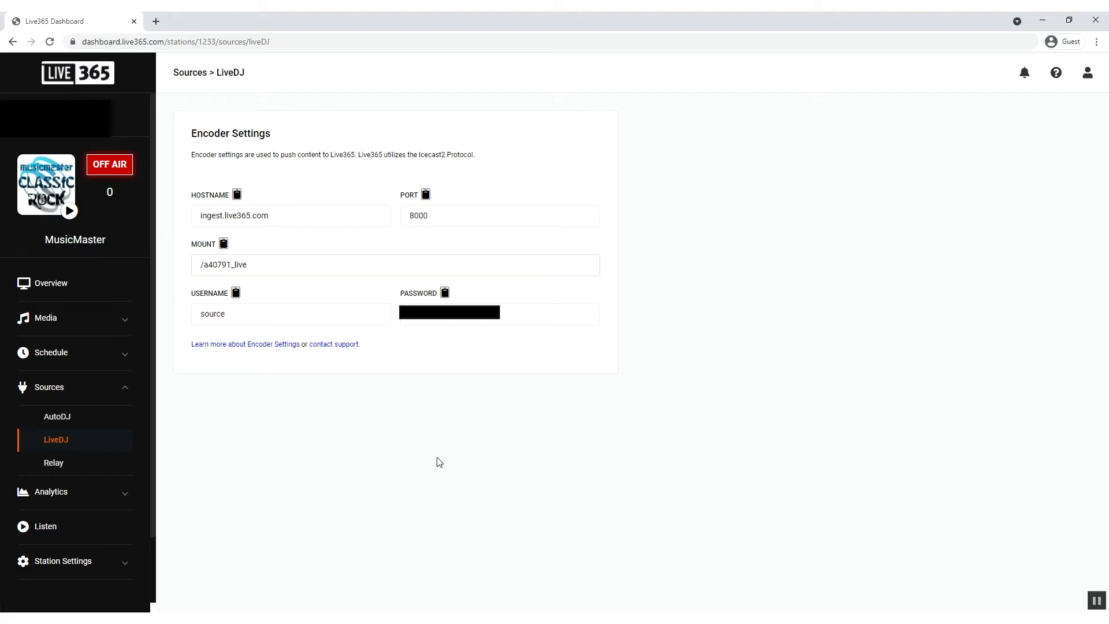
click(237, 195)
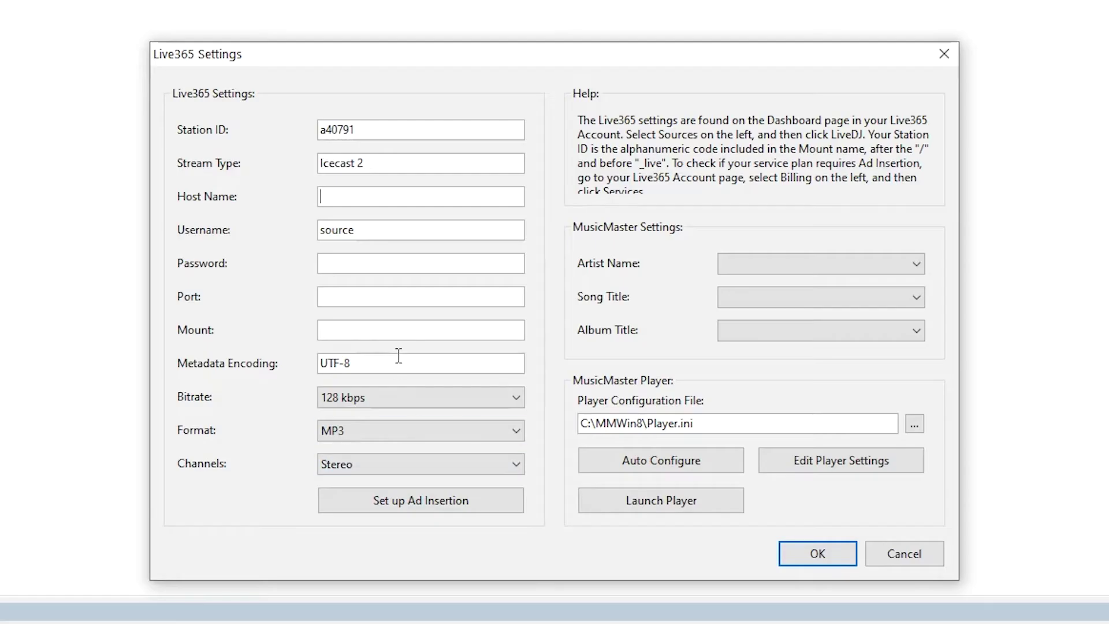
key(ctrl+v)
click(398, 298)
text(8000)
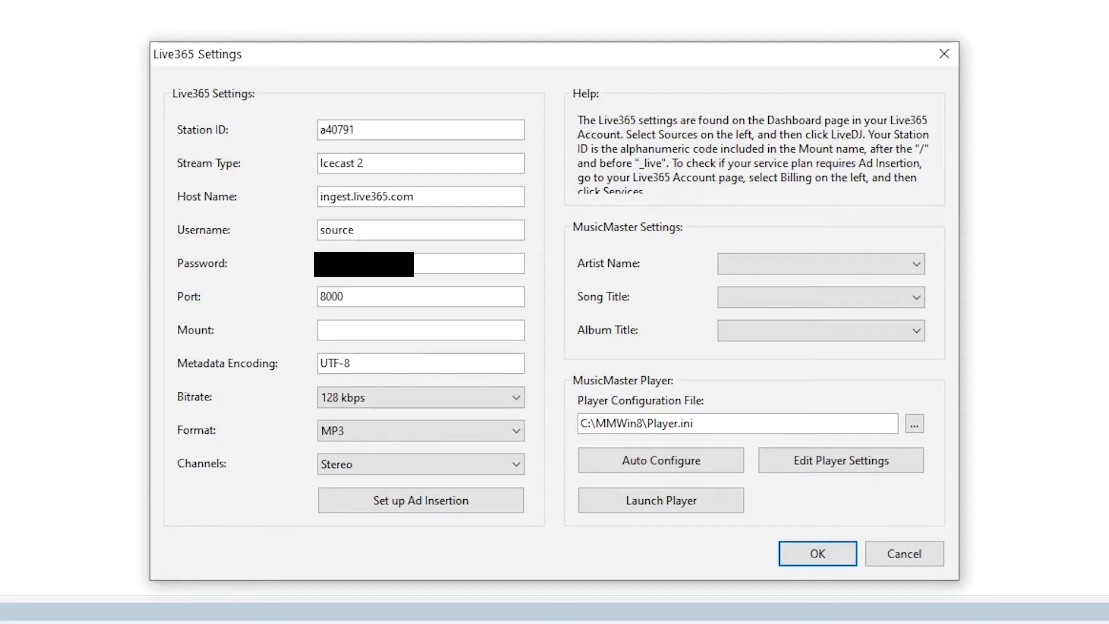
click(404, 327)
key(ctrl+v)
Map the artist name to Artist, the song title to Title and the album title to Album
click(770, 270)
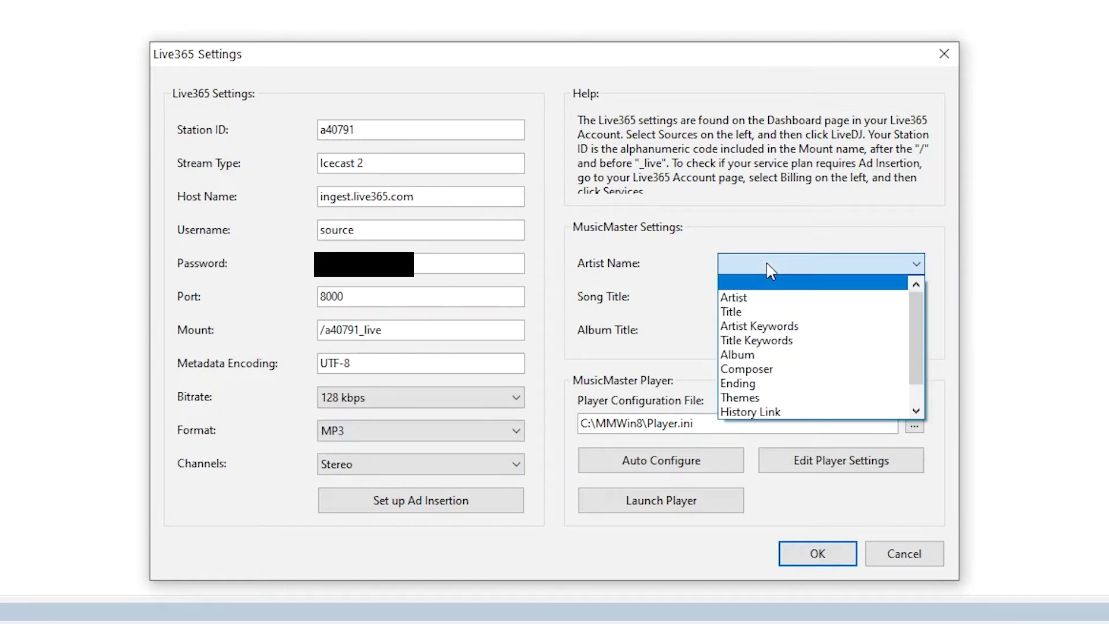
click(749, 297)
click(755, 298)
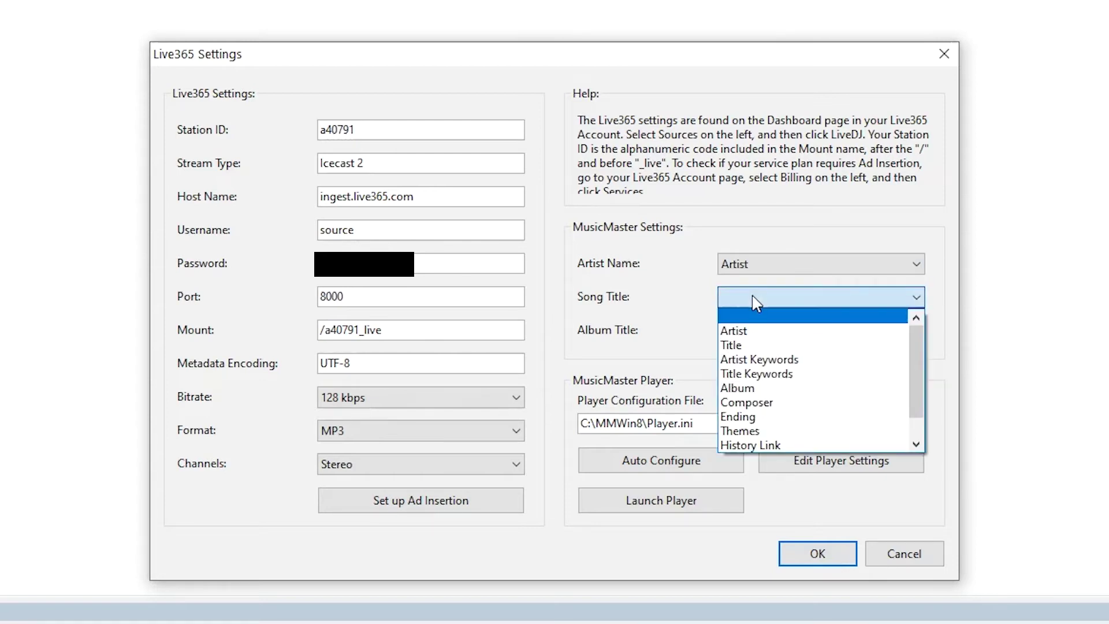
click(733, 345)
click(750, 330)
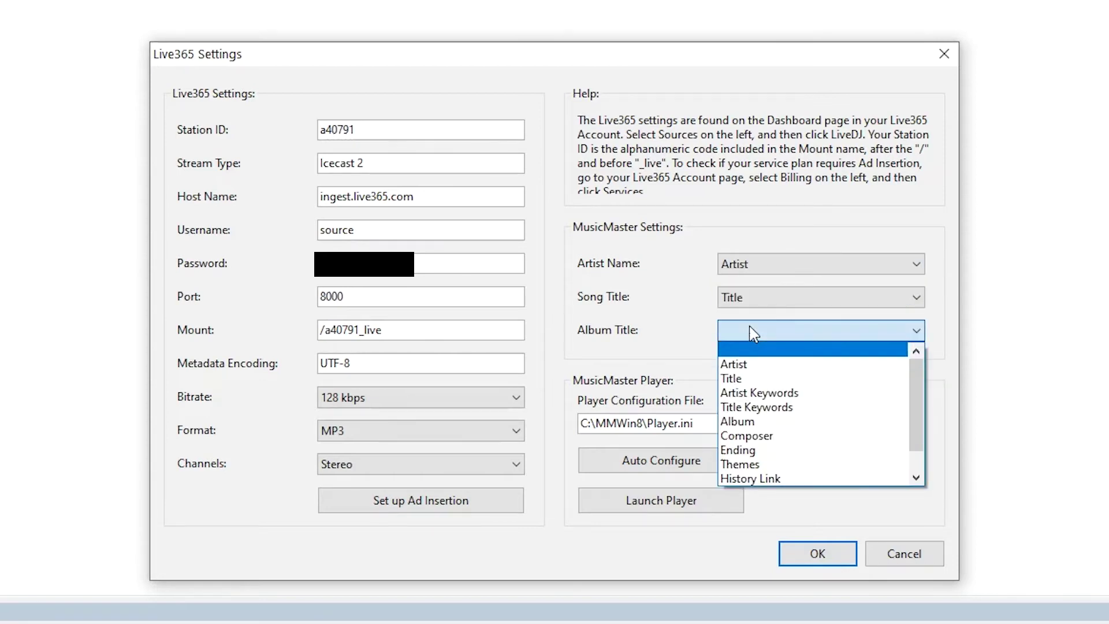
click(740, 421)
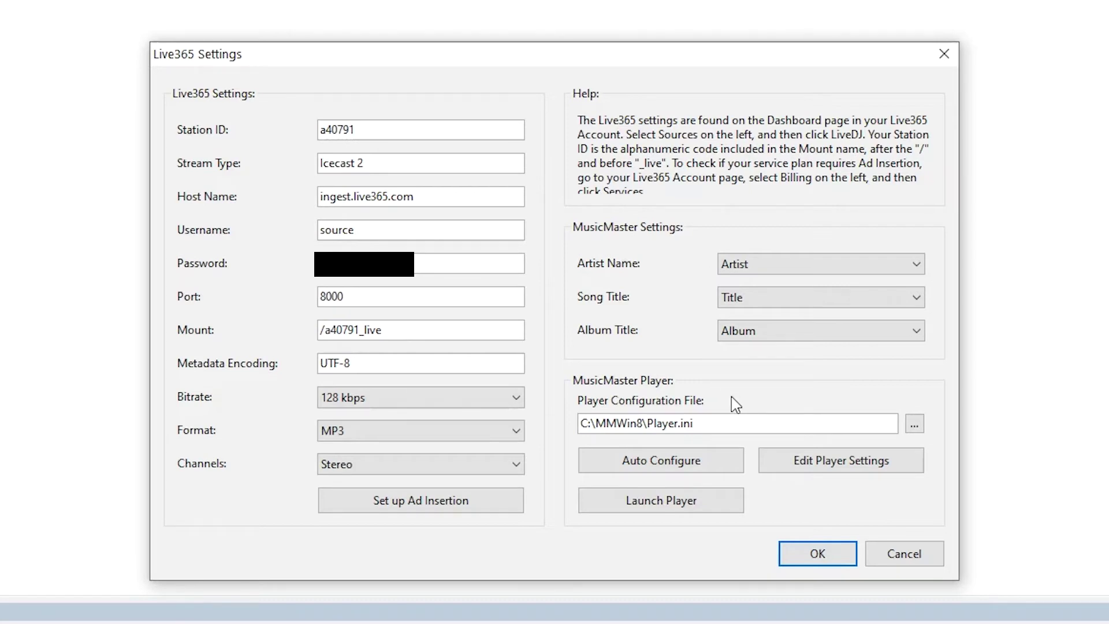
drag(694, 423, 572, 444)
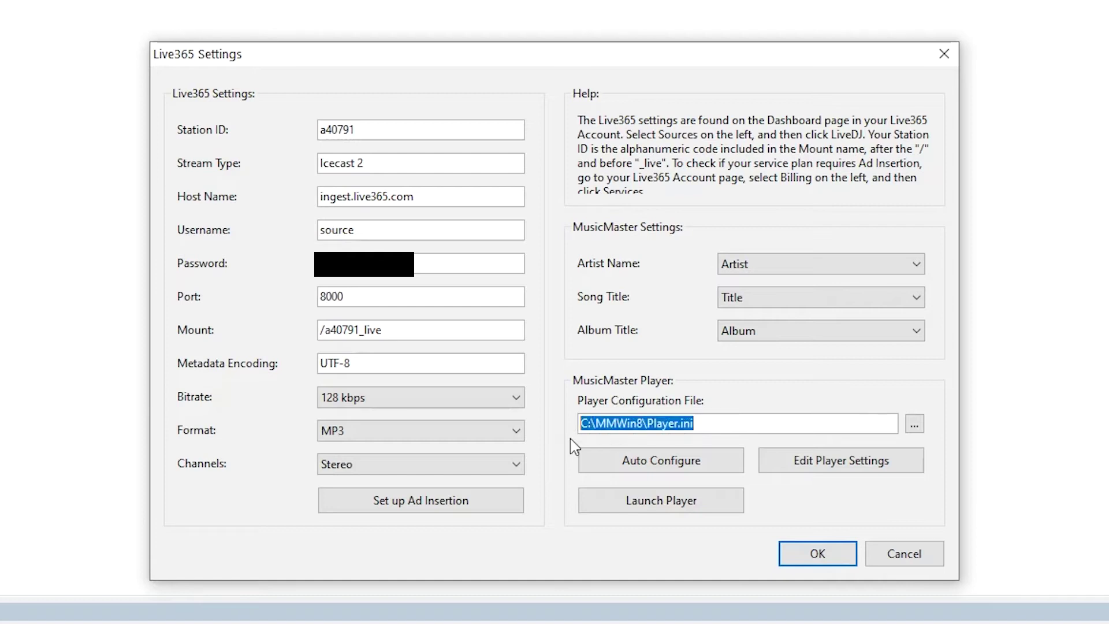
click(741, 423)
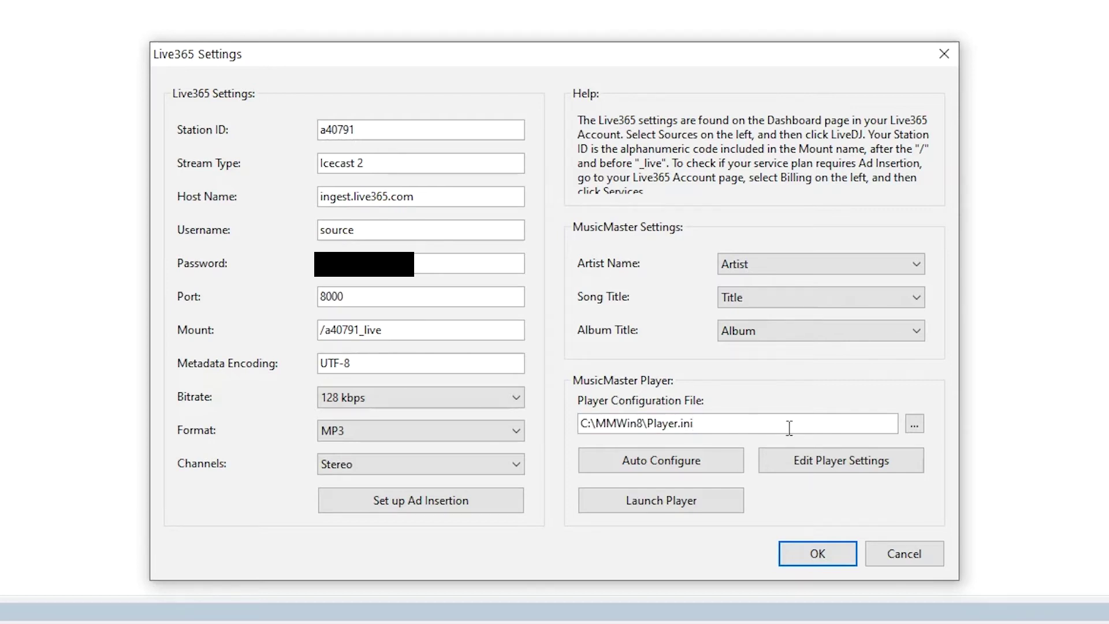
click(914, 424)
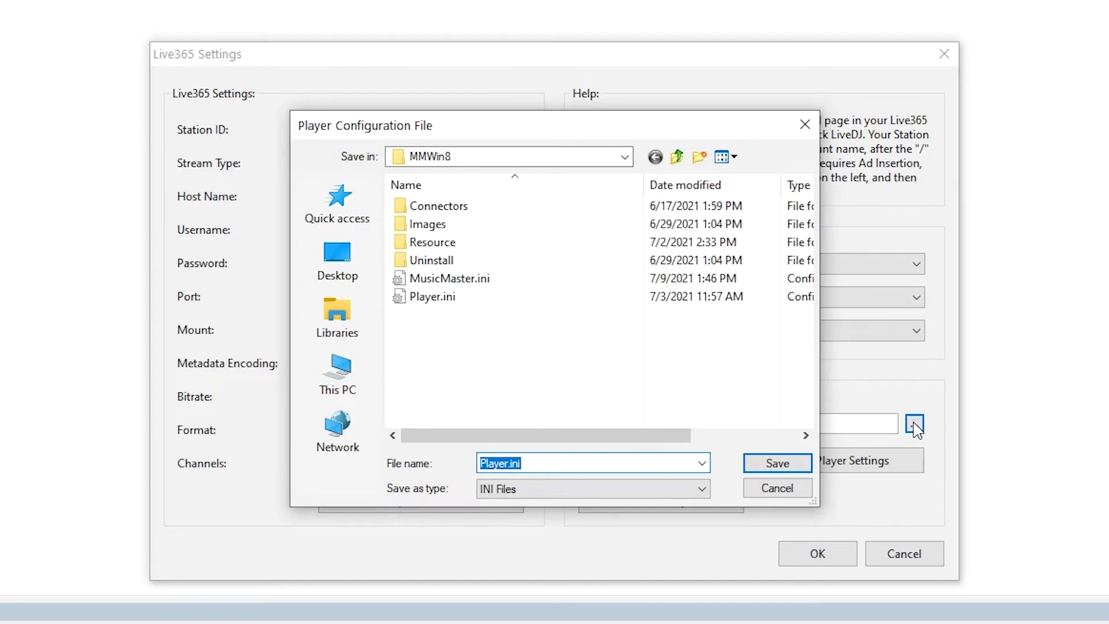
click(776, 487)
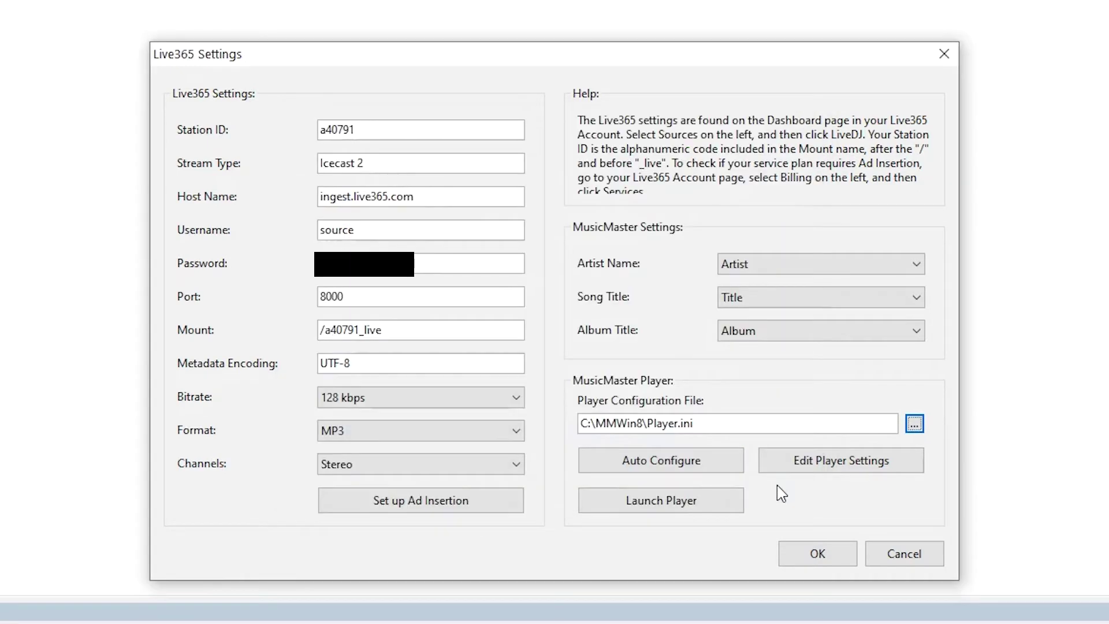
Auto-configure the player, replacing Player.ini in the MMWin8 folder, and accept the Live365 settings
click(704, 468)
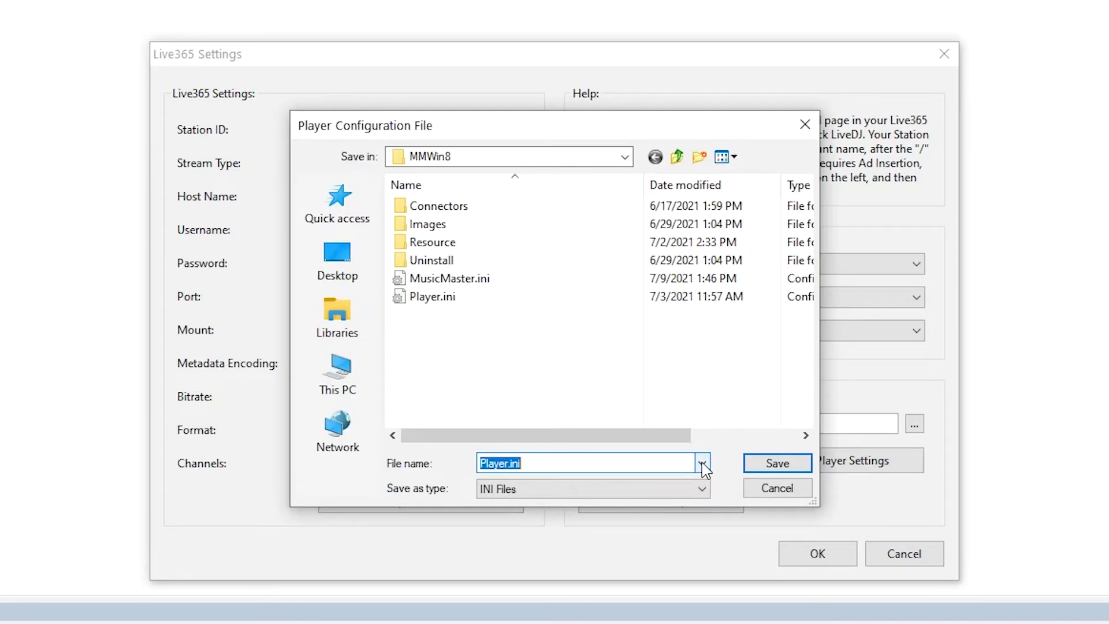
click(766, 462)
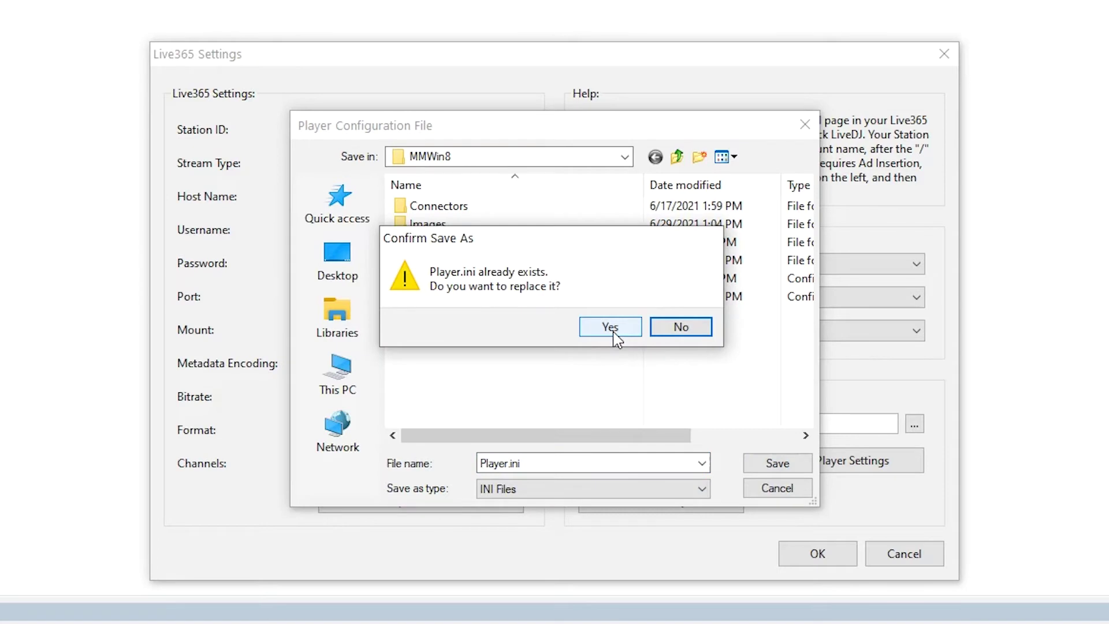
click(612, 329)
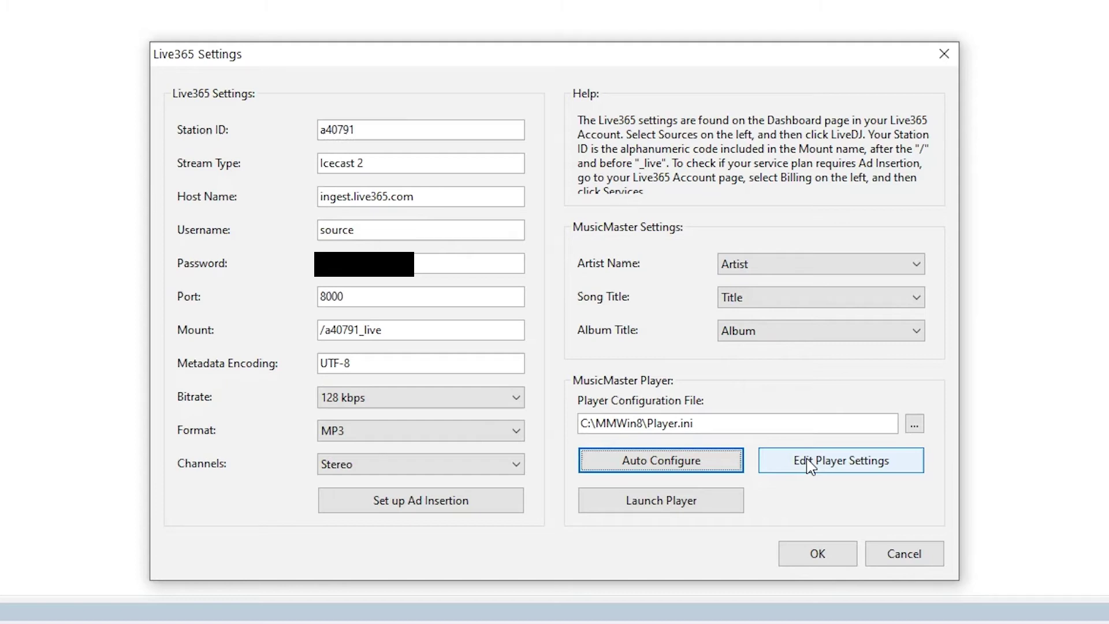
click(847, 554)
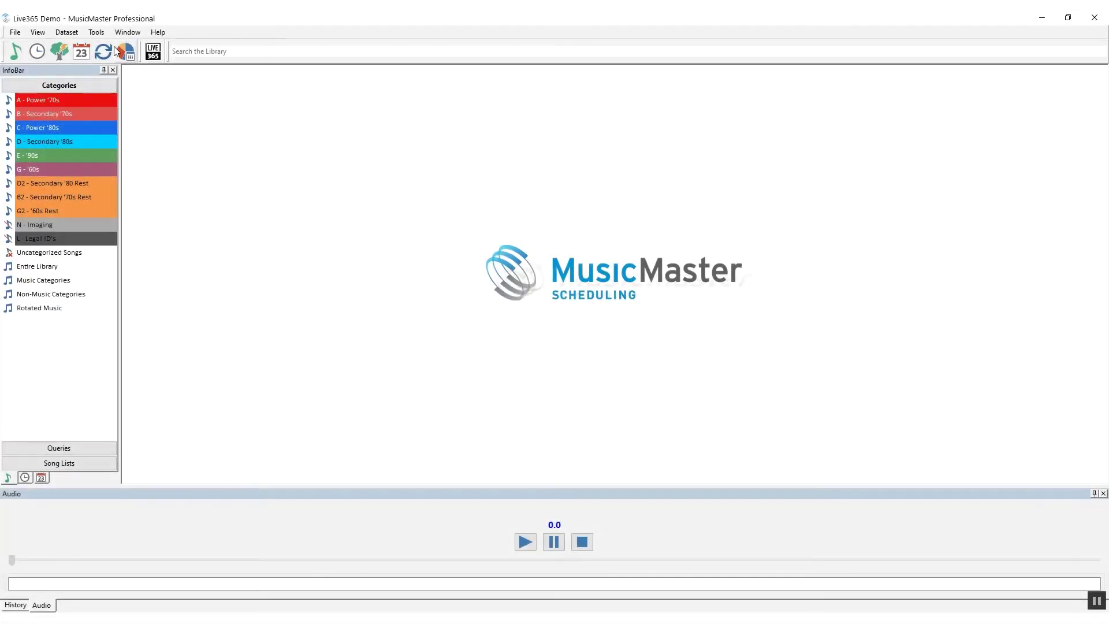
Open the Audio File Options of the dataset and show the choices for the audio filename location
click(104, 32)
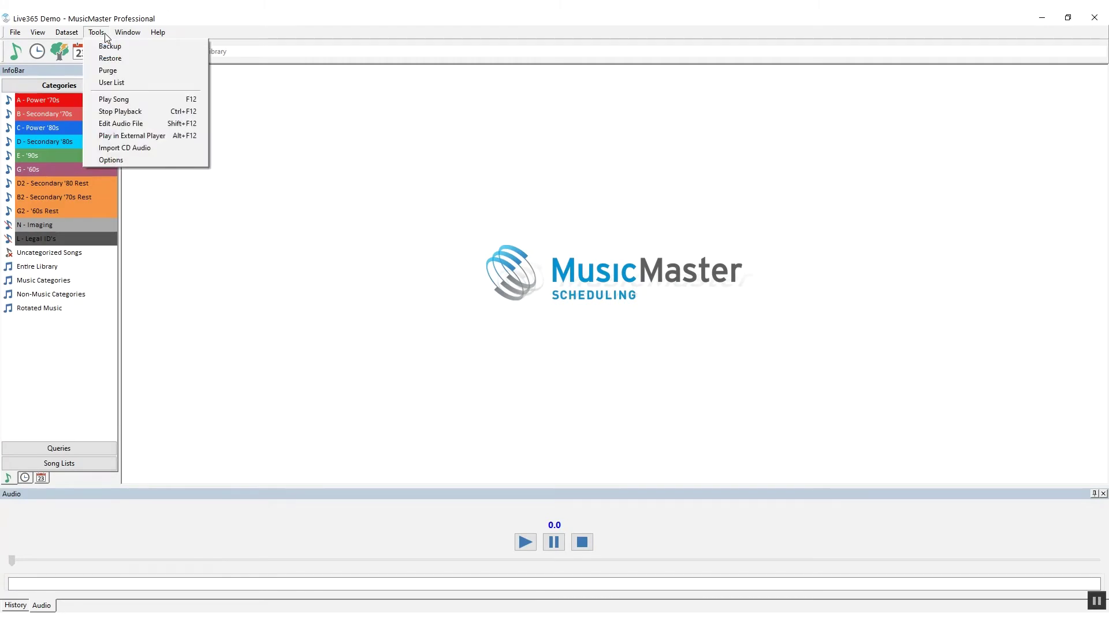
click(127, 160)
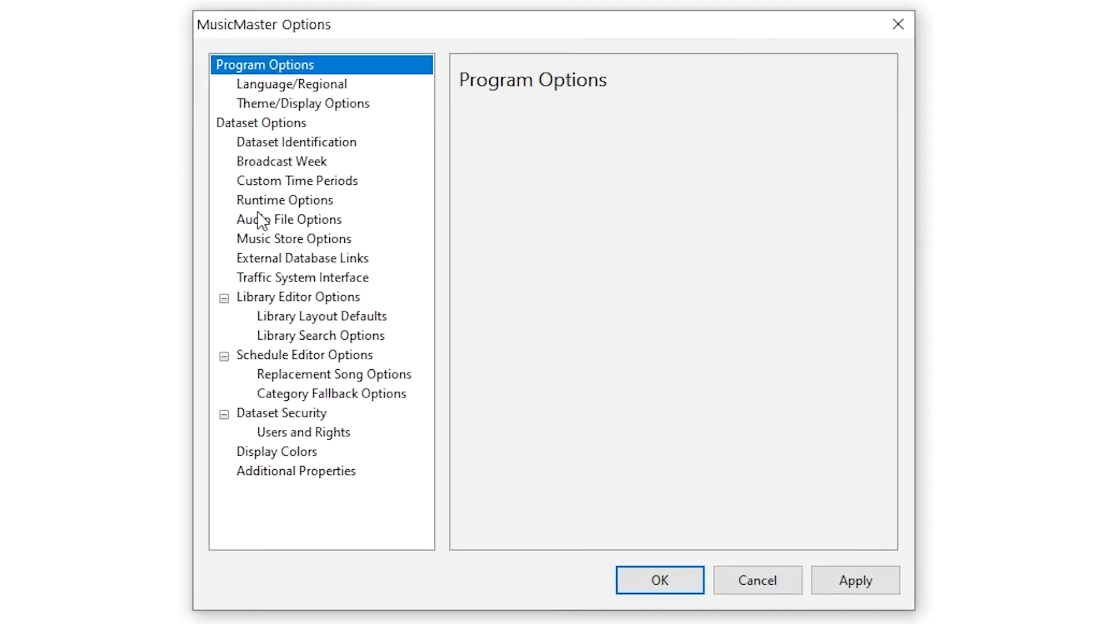
click(401, 264)
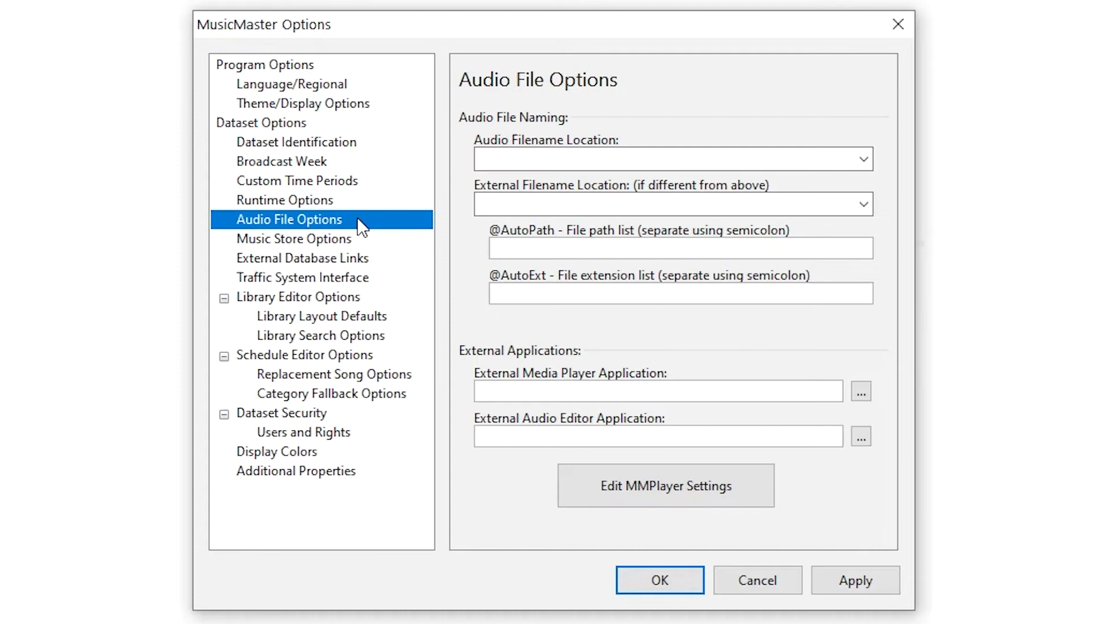
click(513, 160)
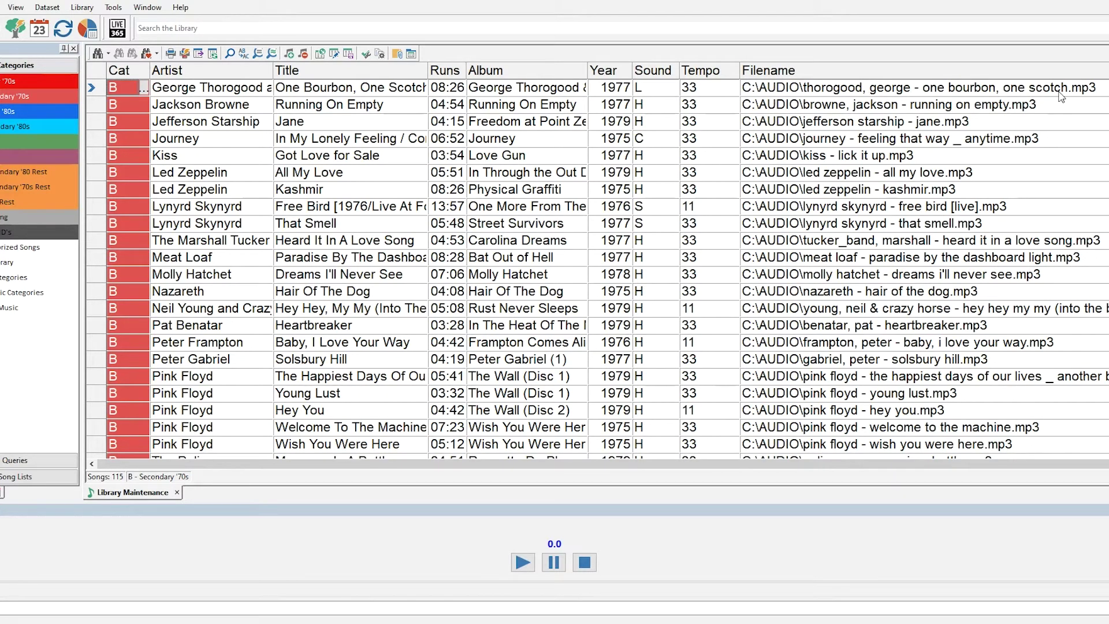
Review the full paths in the library's Filename column and set the audio filename location in Audio File Options to the Filename field
click(1104, 94)
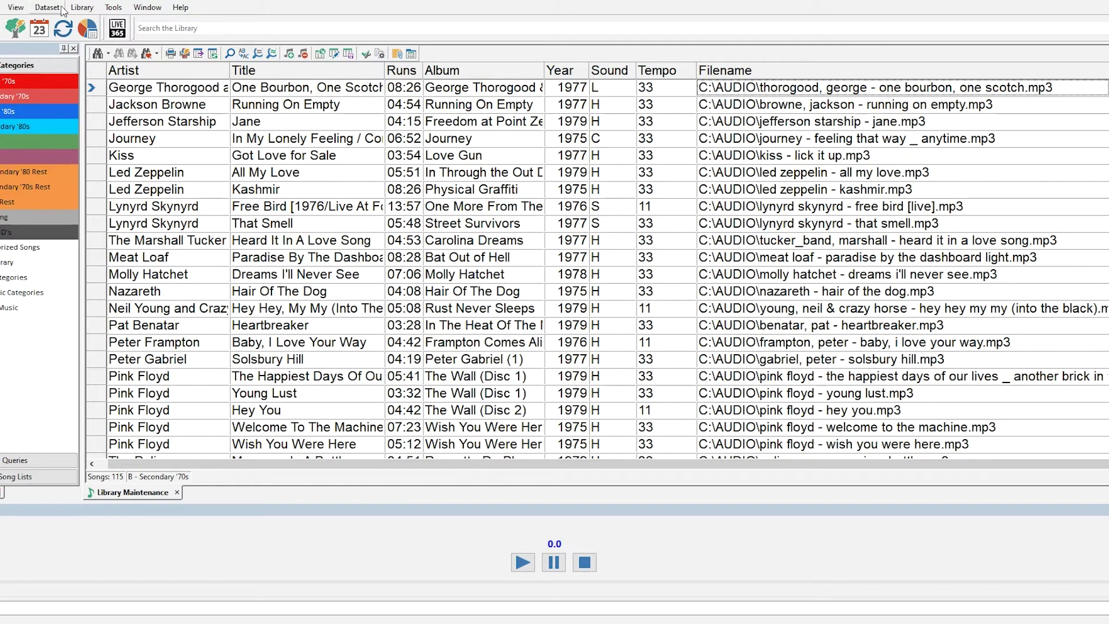
click(92, 8)
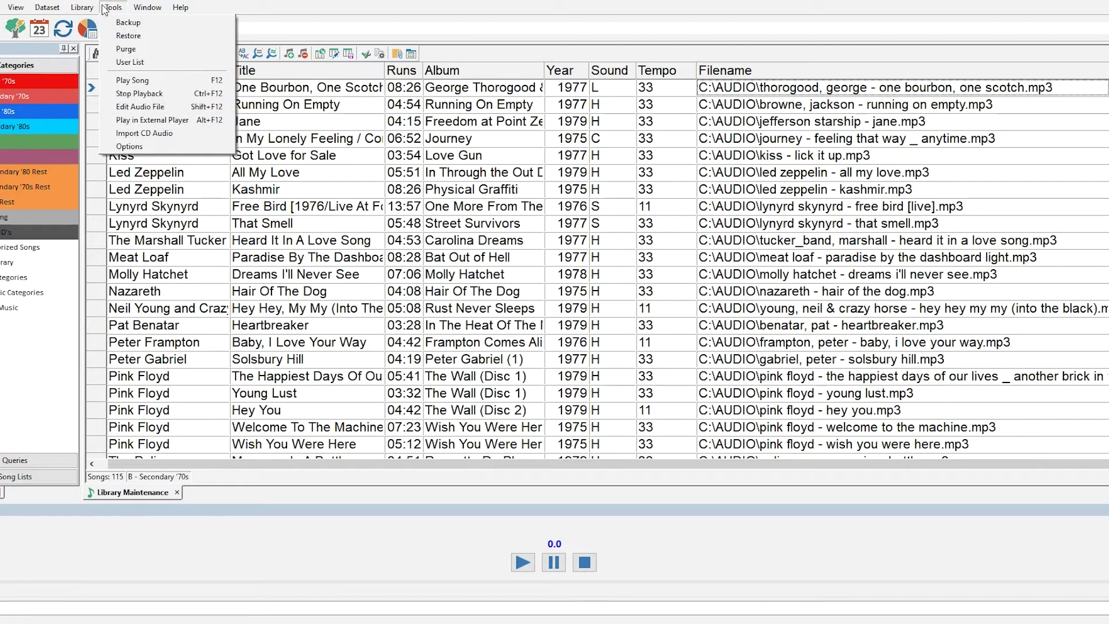
click(151, 147)
click(398, 258)
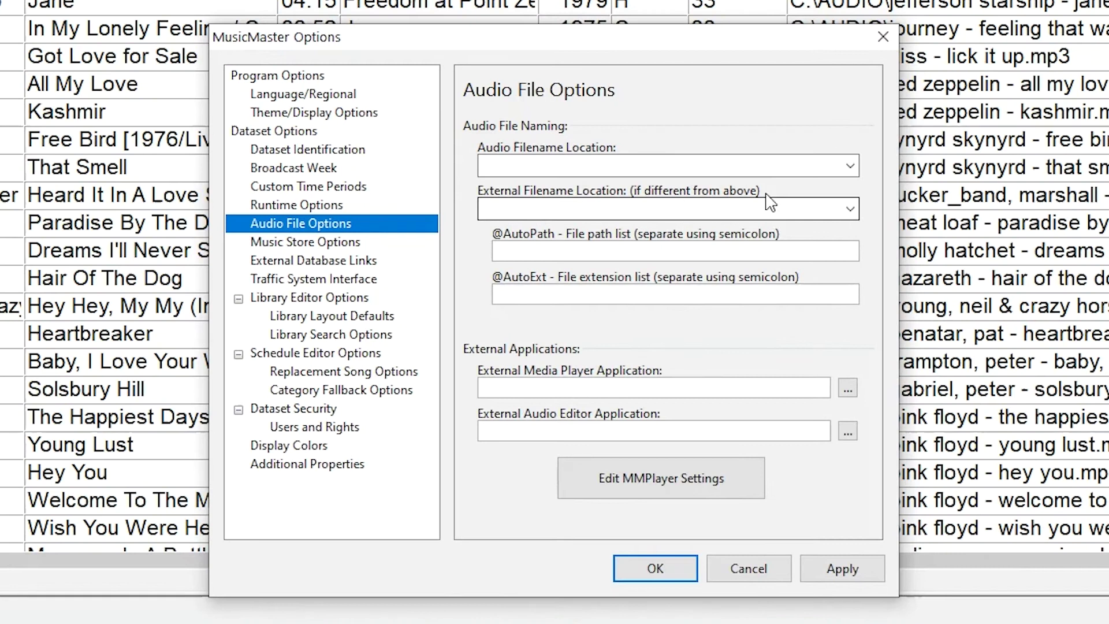
click(849, 166)
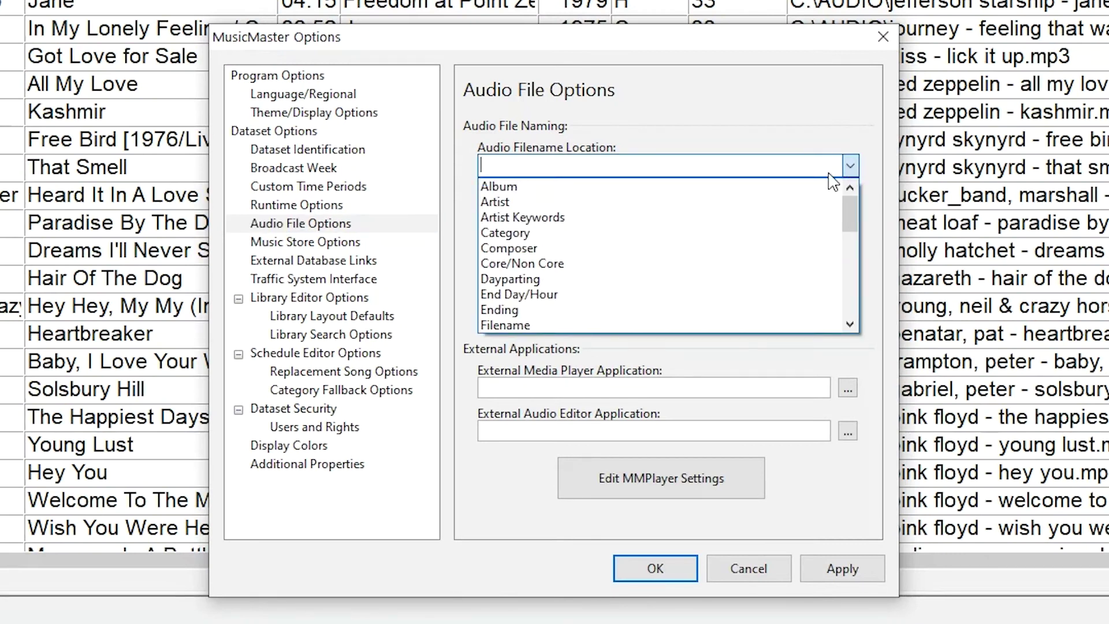
click(600, 324)
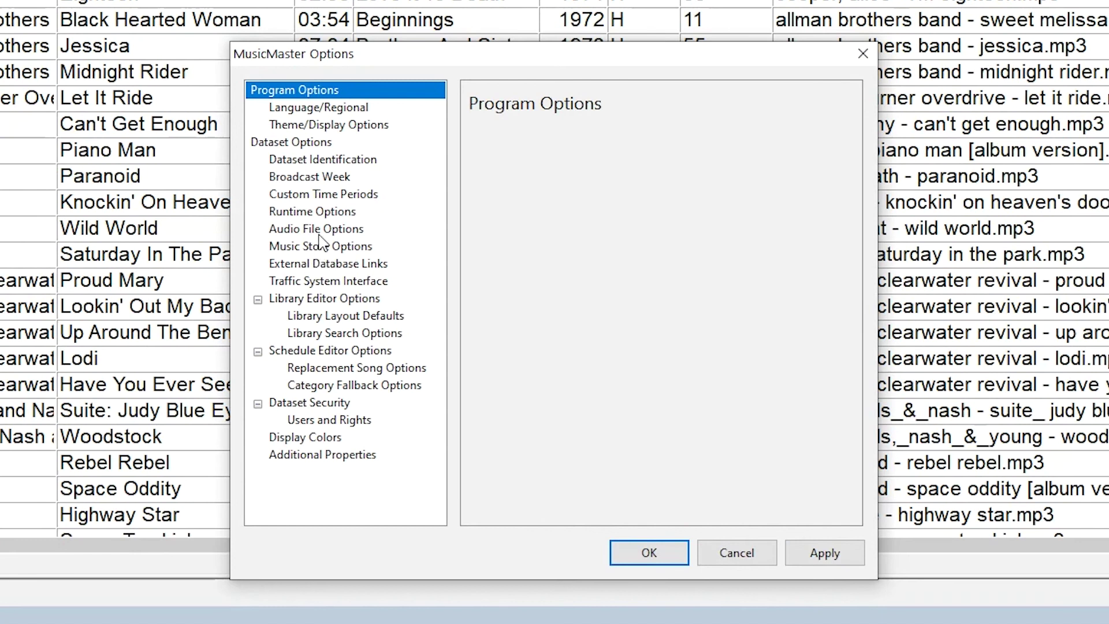
Set the audio filename location in Audio File Options to C:\AUDIO\ followed by the Filename field, and apply it
click(319, 231)
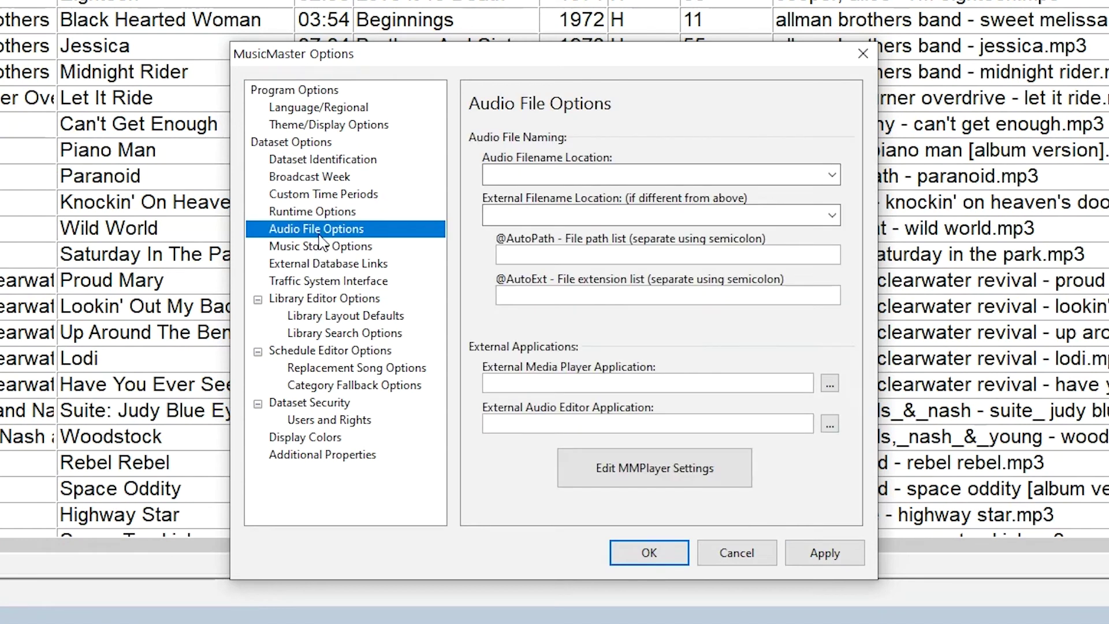
click(553, 175)
text(C:\AU)
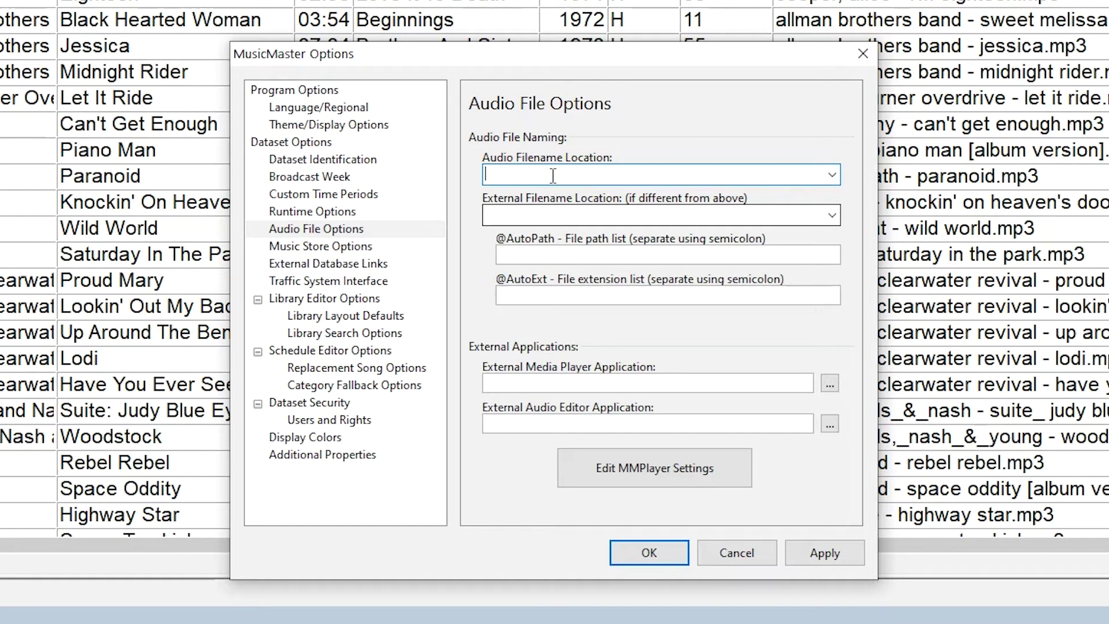
text(DIO\)
click(832, 174)
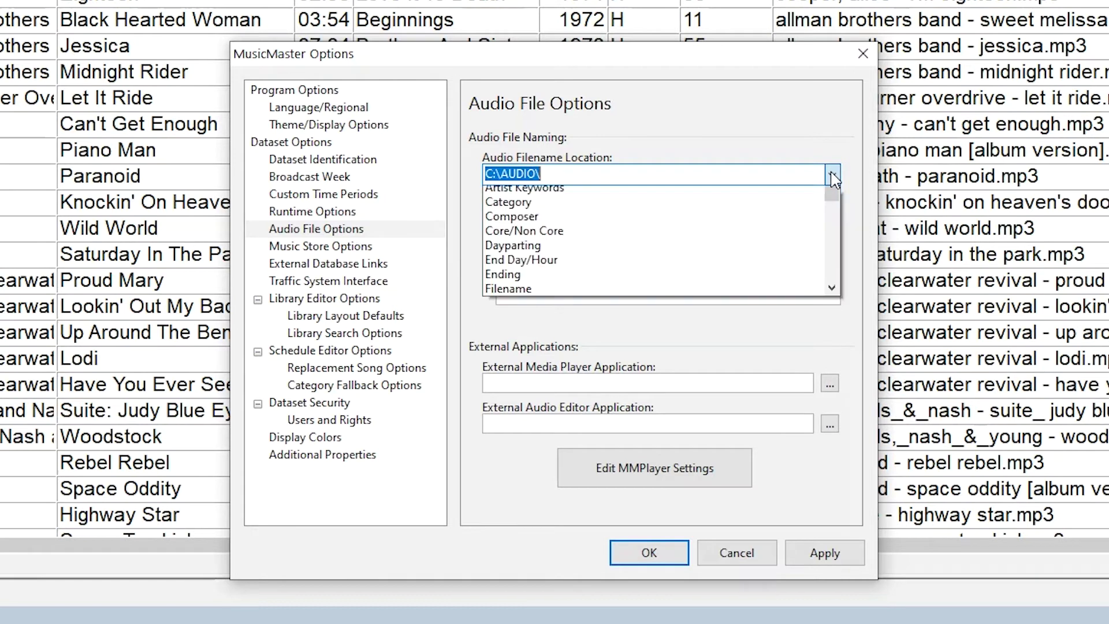
click(608, 324)
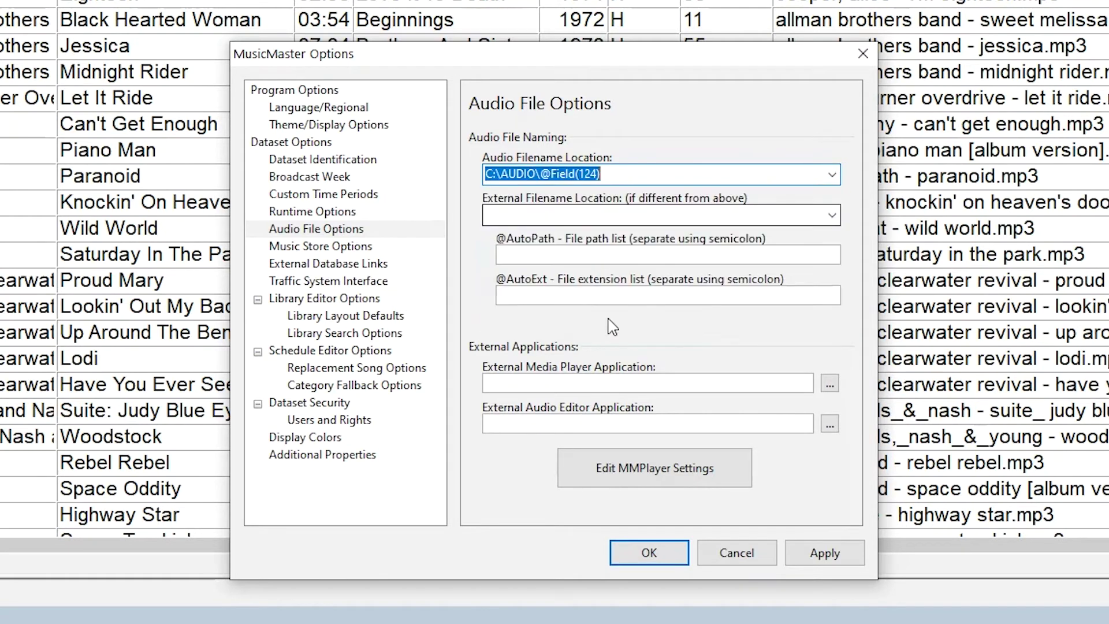
click(637, 169)
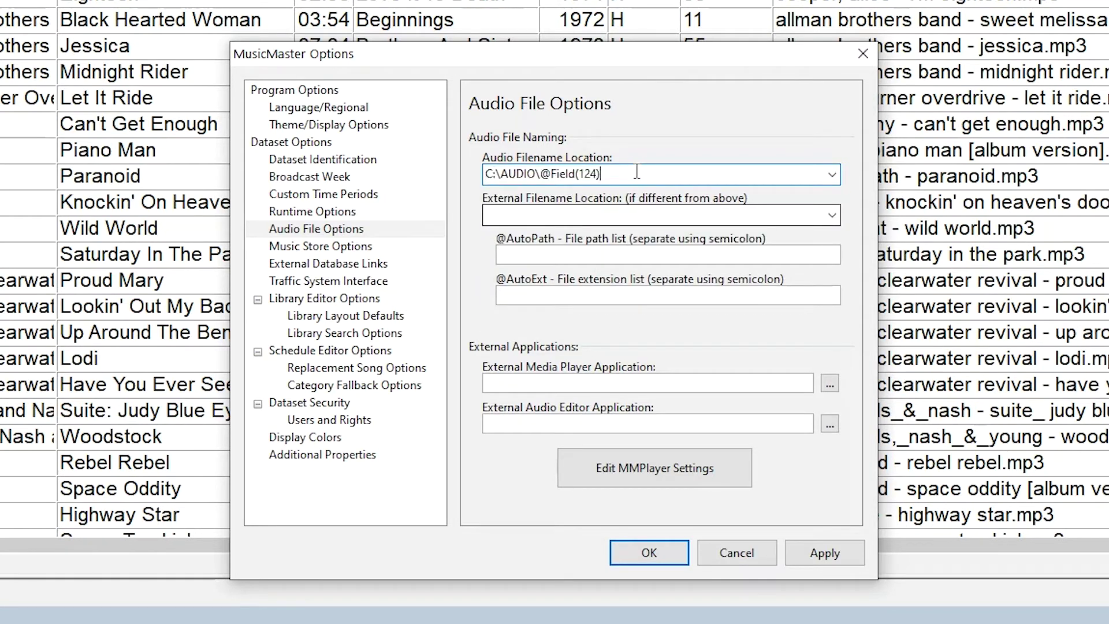
drag(638, 169, 459, 164)
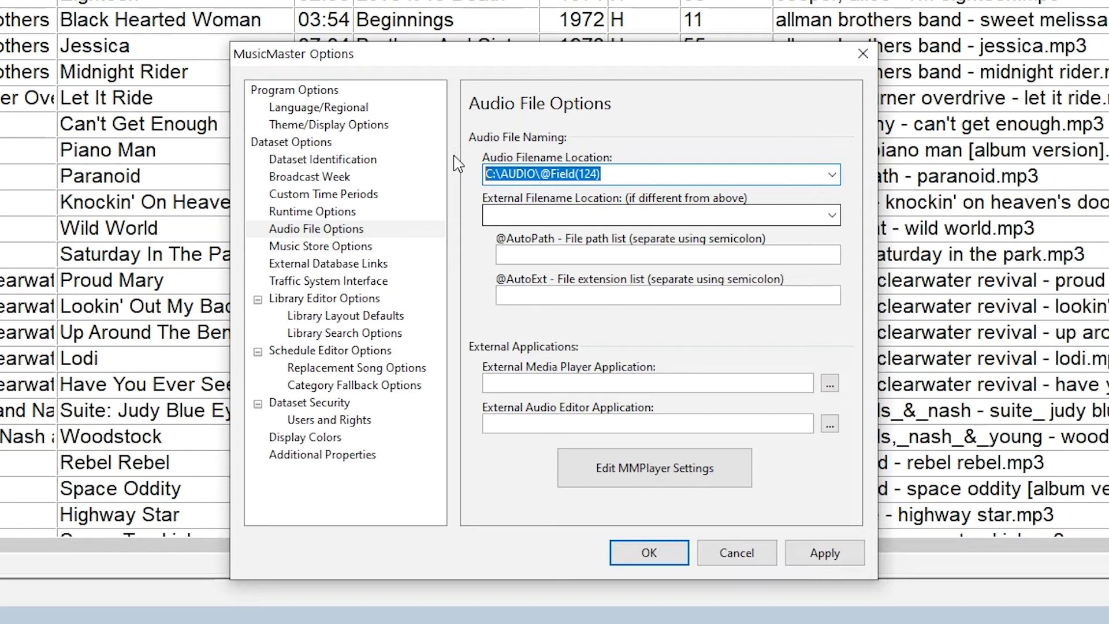
click(653, 173)
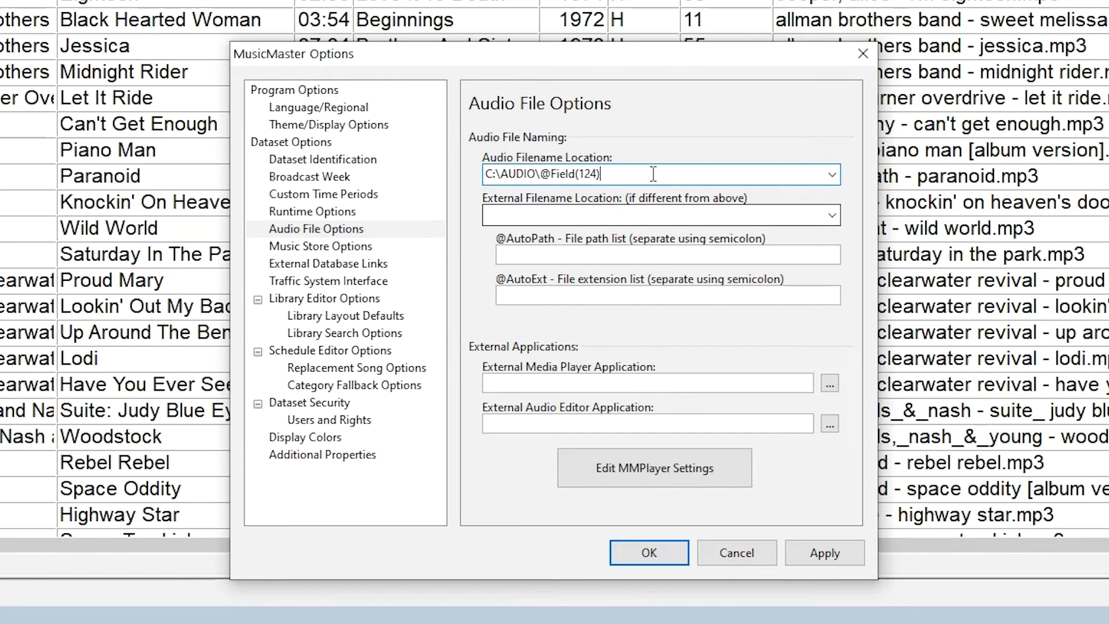
click(842, 551)
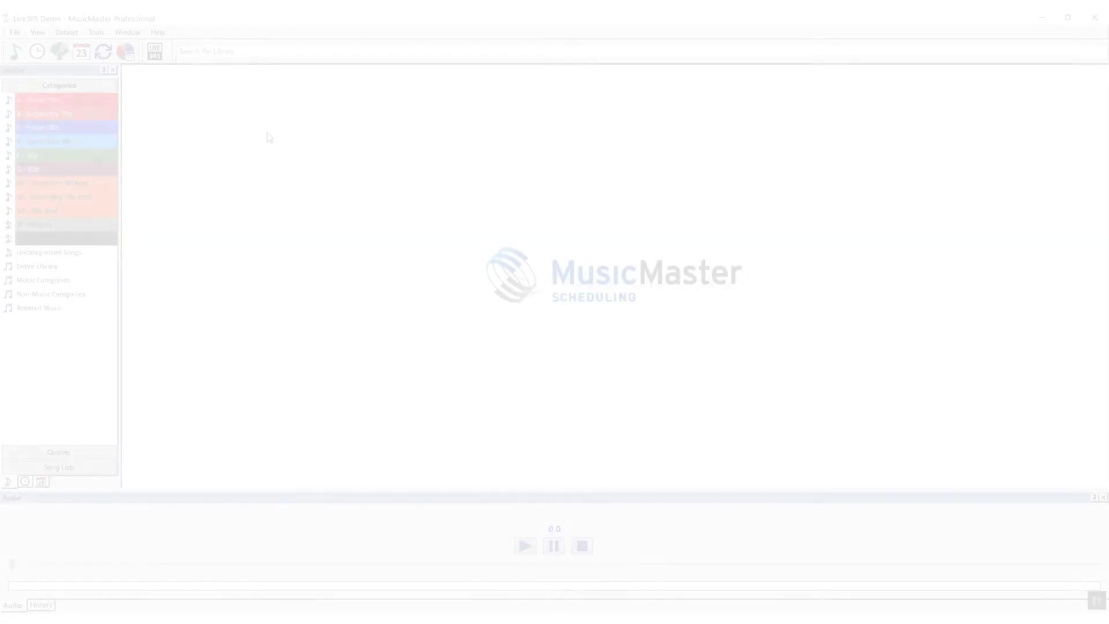
Open the ad insertion setup from the Live365 connector's settings and look through the available ad break categories
click(155, 51)
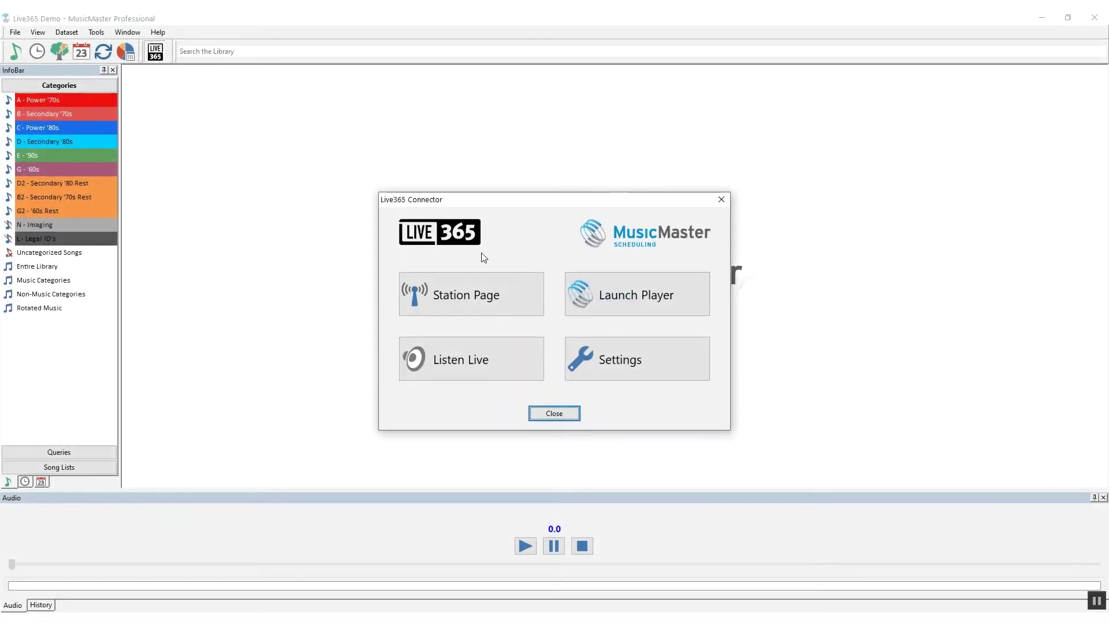
click(647, 368)
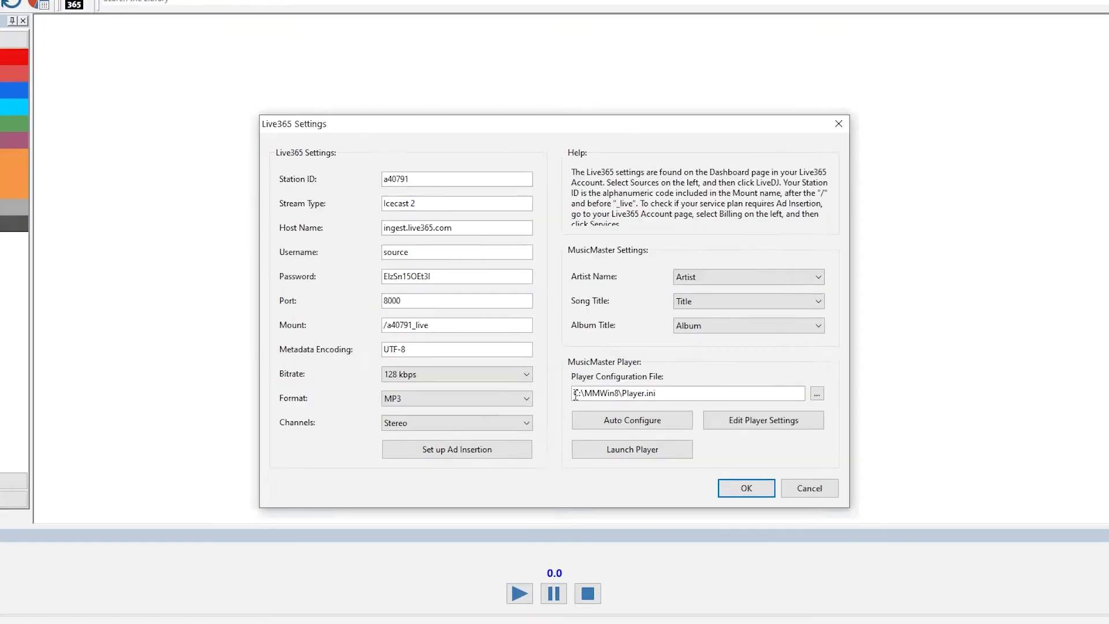
click(520, 449)
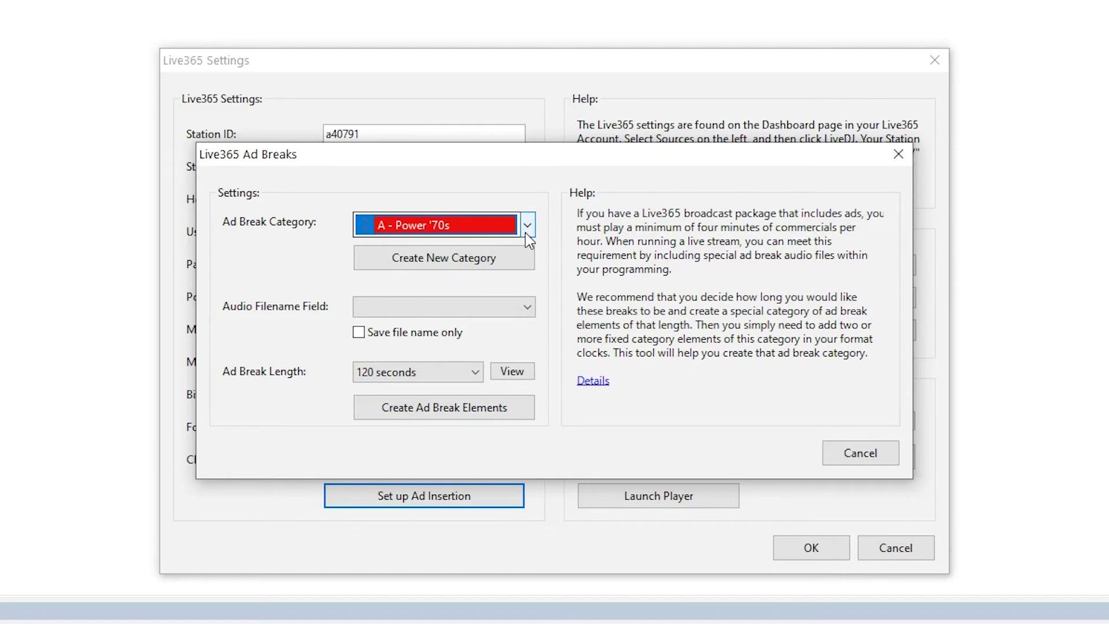
click(525, 233)
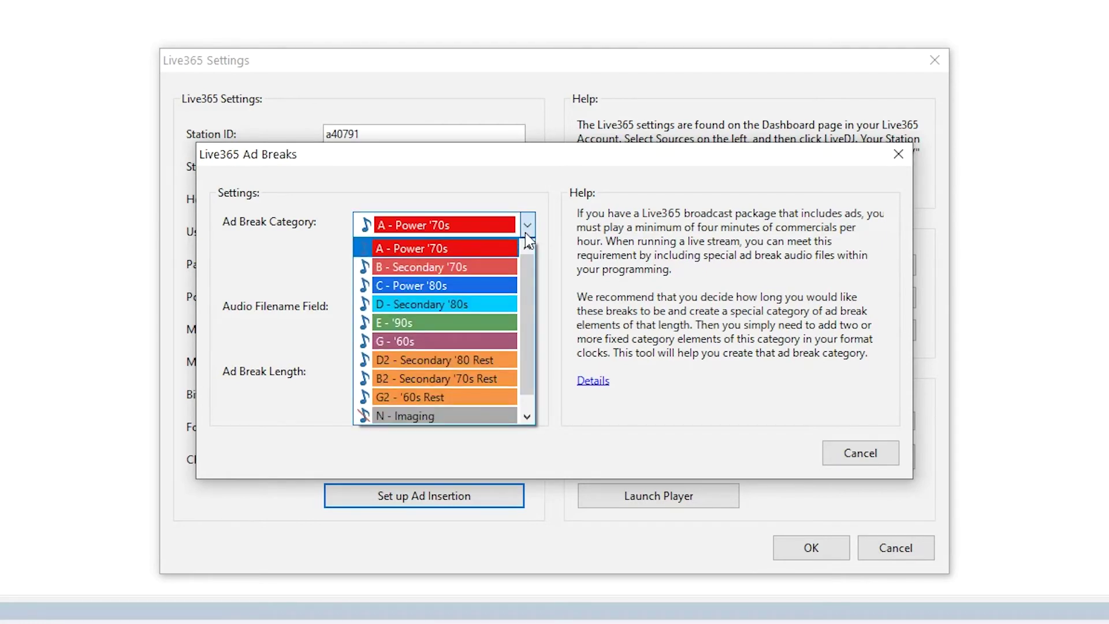
click(526, 238)
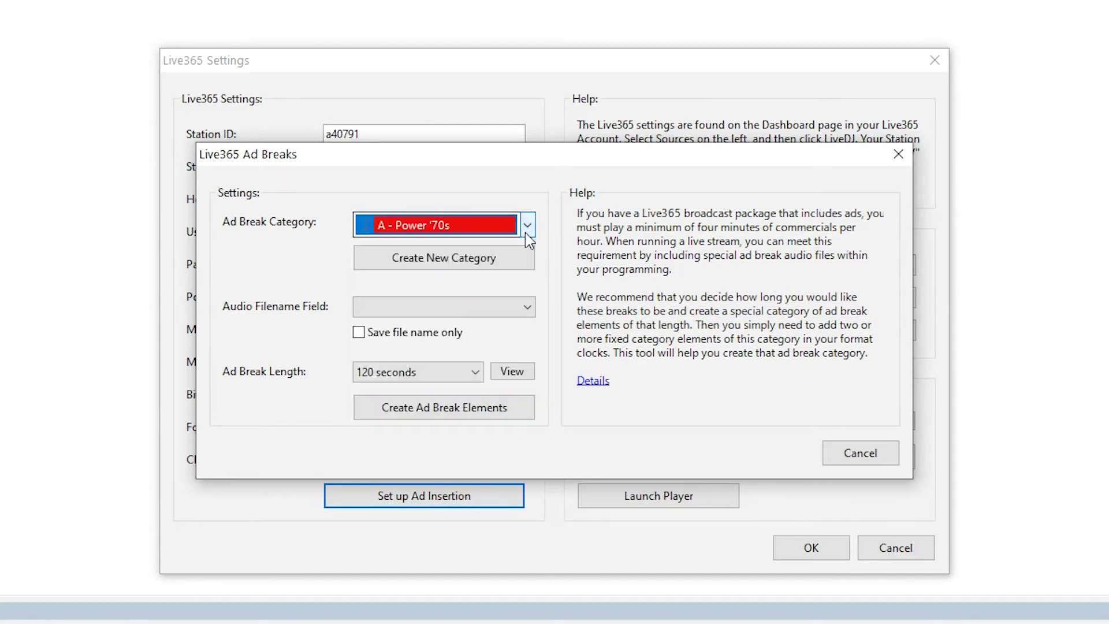
Create an ad break category with code COM, name Commercials and type Non-Music Songs
click(513, 259)
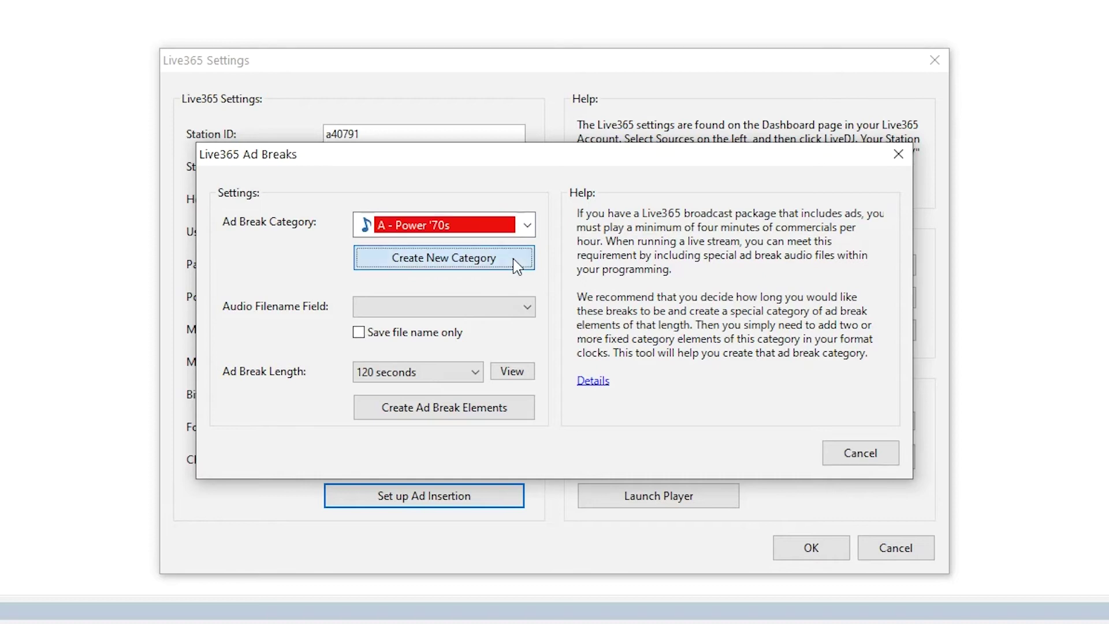
click(522, 293)
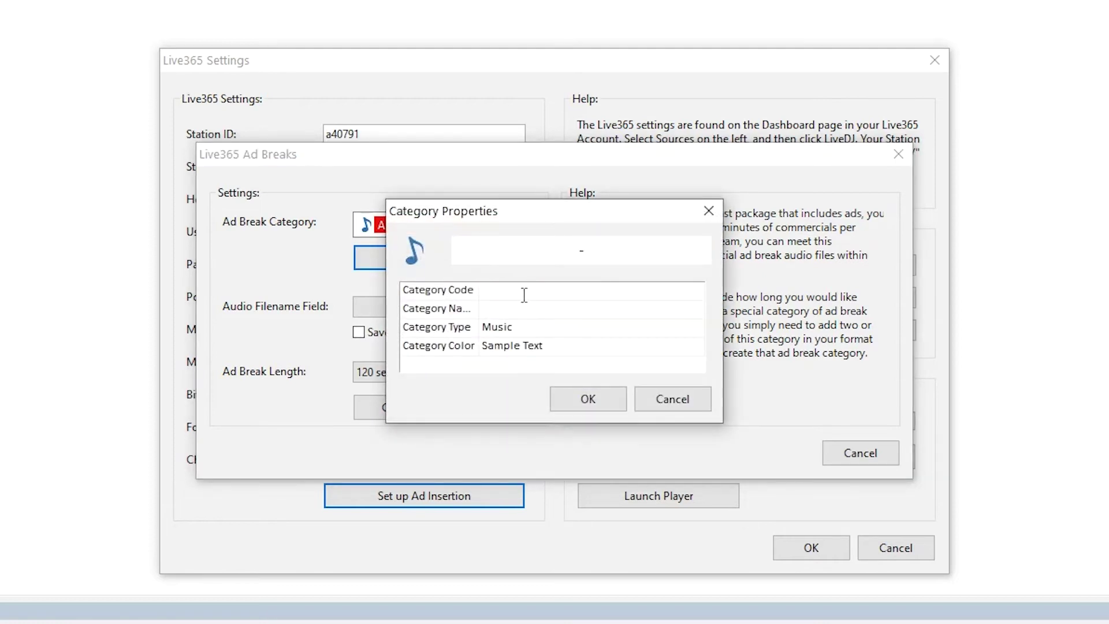
text(COM)
click(593, 306)
text(Commercials)
click(521, 324)
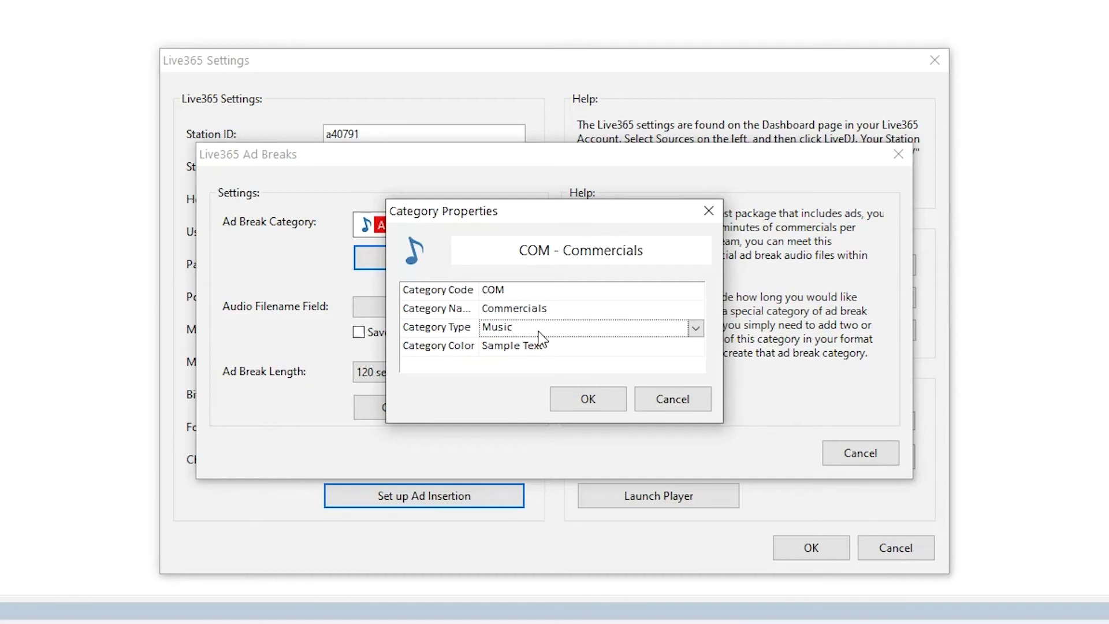
click(697, 331)
click(675, 363)
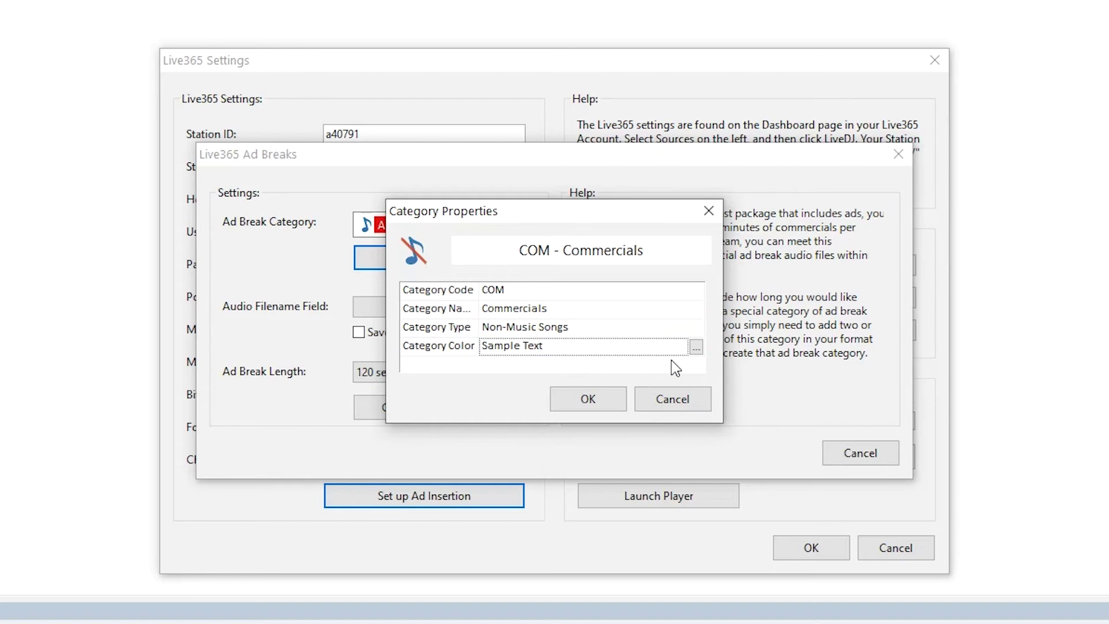
click(611, 404)
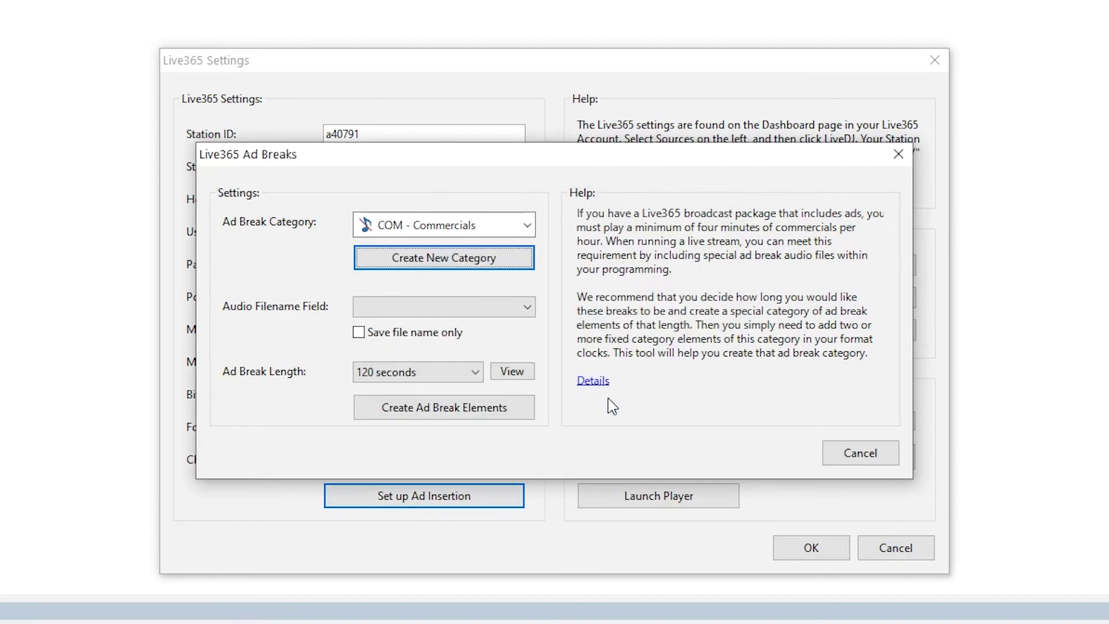
Check the library's Filename entries and browse in File Explorer to the 30 folder under C:\MMWin\Connectors\Live365\AdBreaks
click(515, 312)
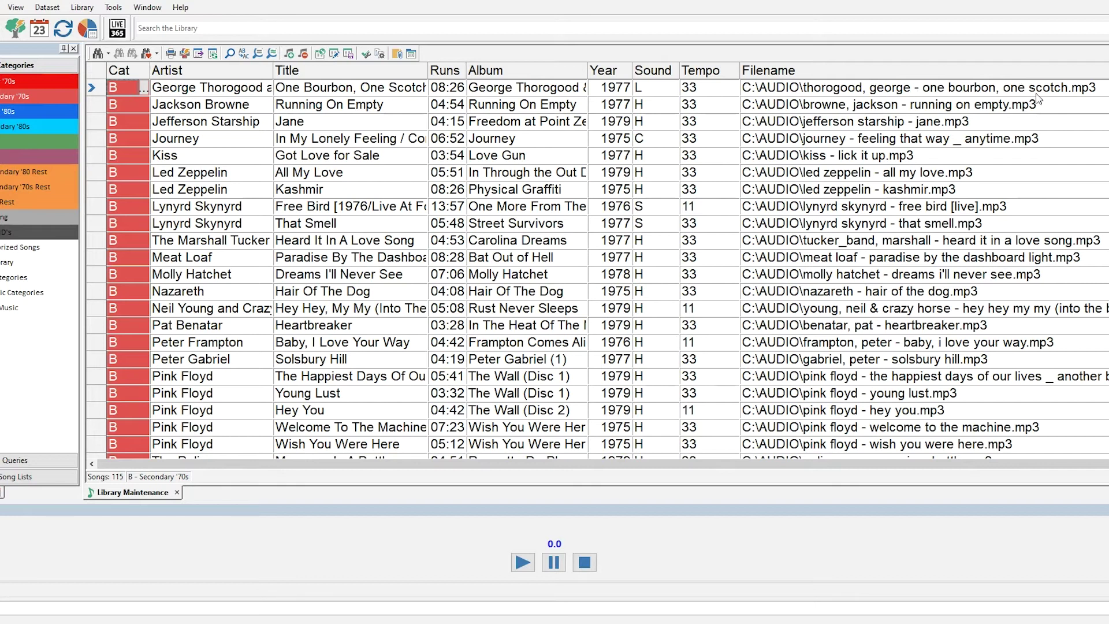
click(1095, 92)
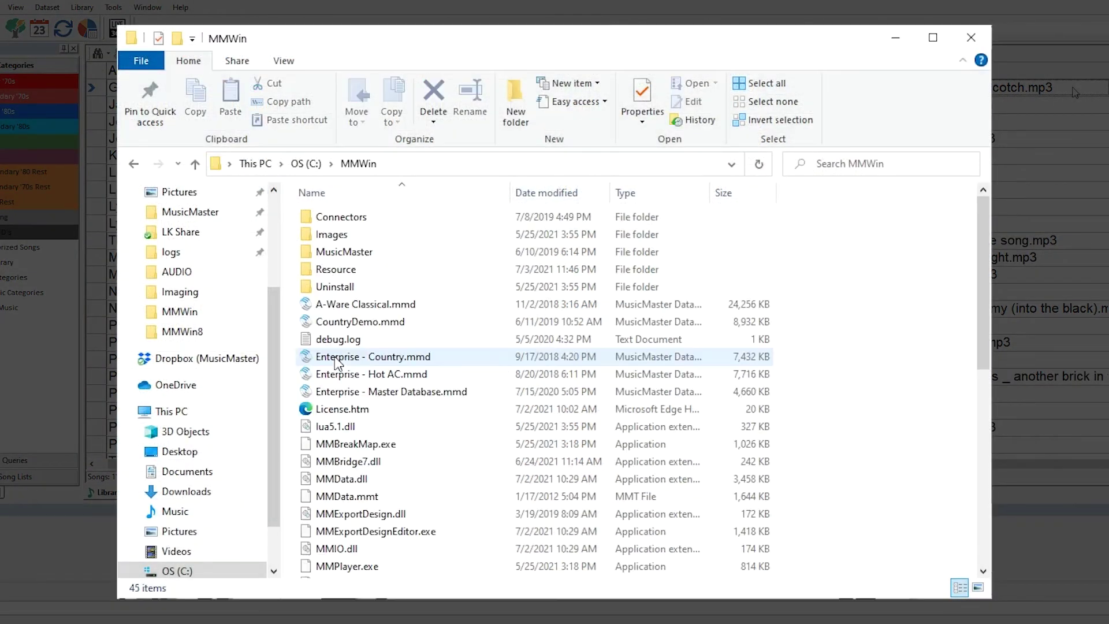
double_click(343, 222)
double_click(342, 219)
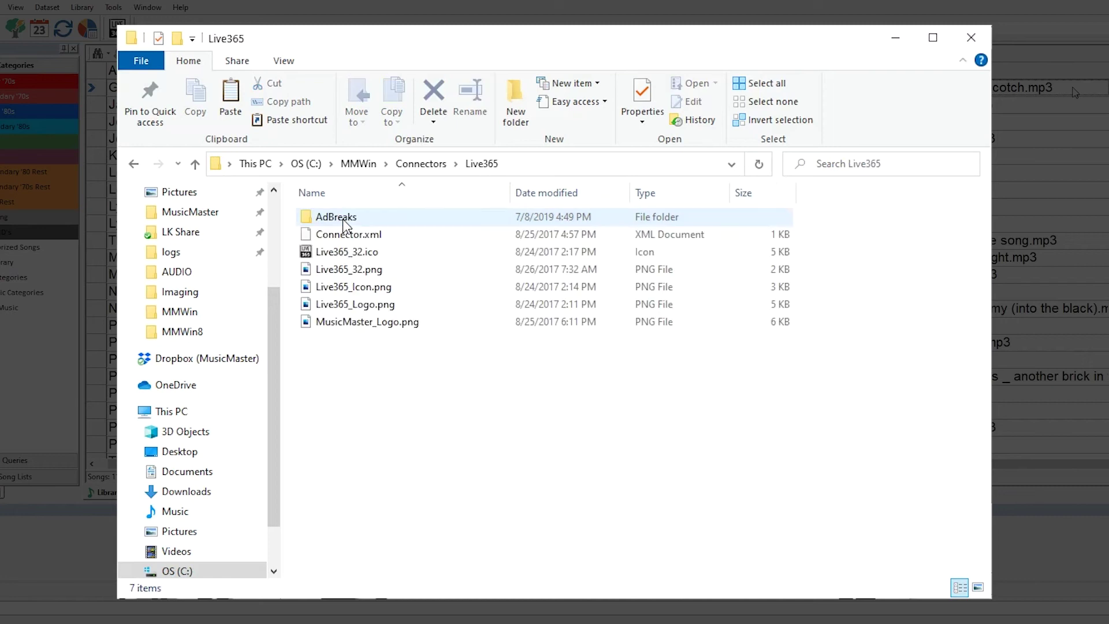
double_click(341, 218)
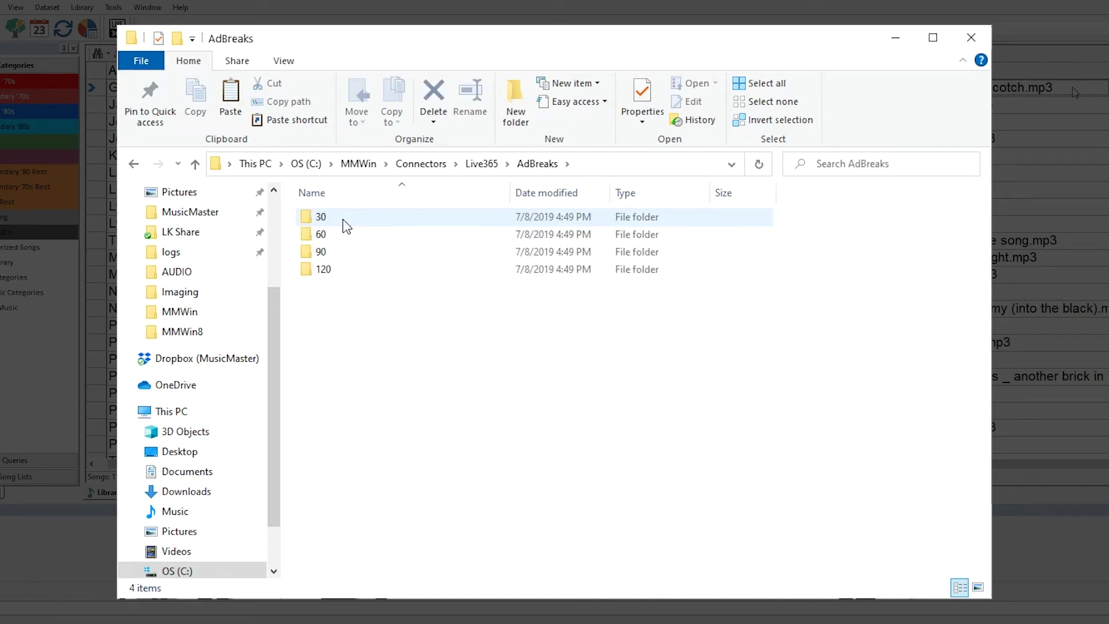
double_click(341, 219)
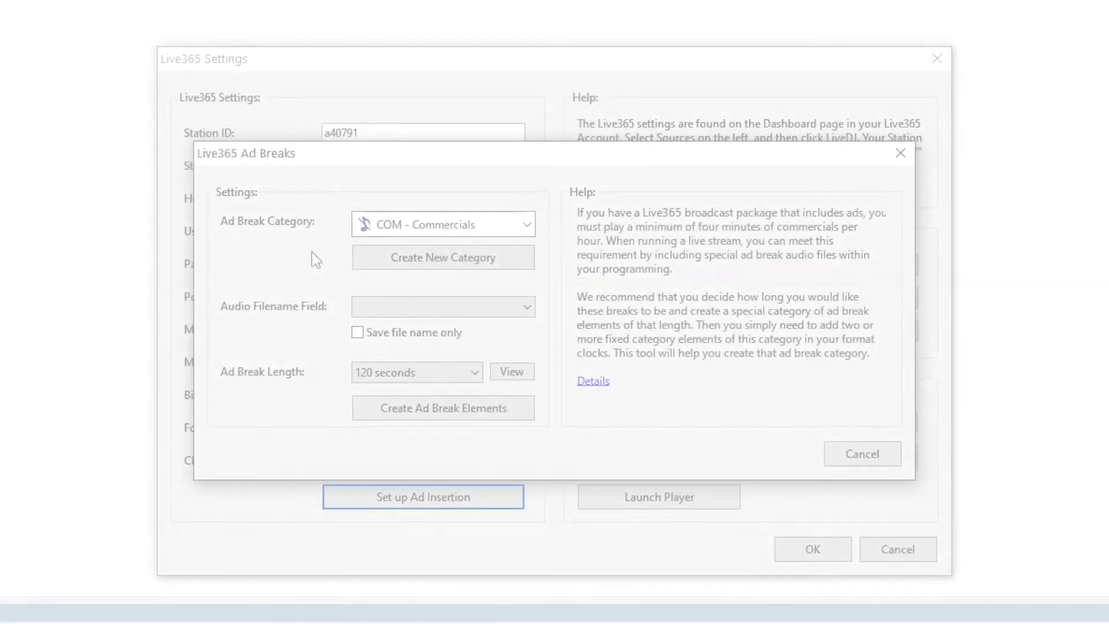
Set the audio filename field of the Live365 ad breaks to Filename
click(389, 307)
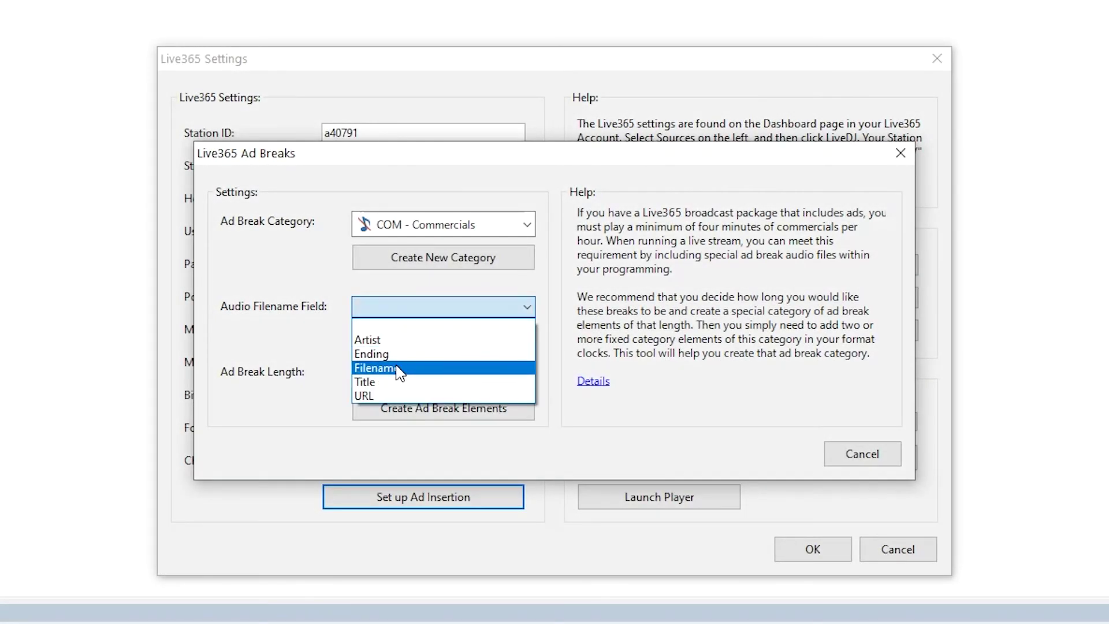
click(378, 368)
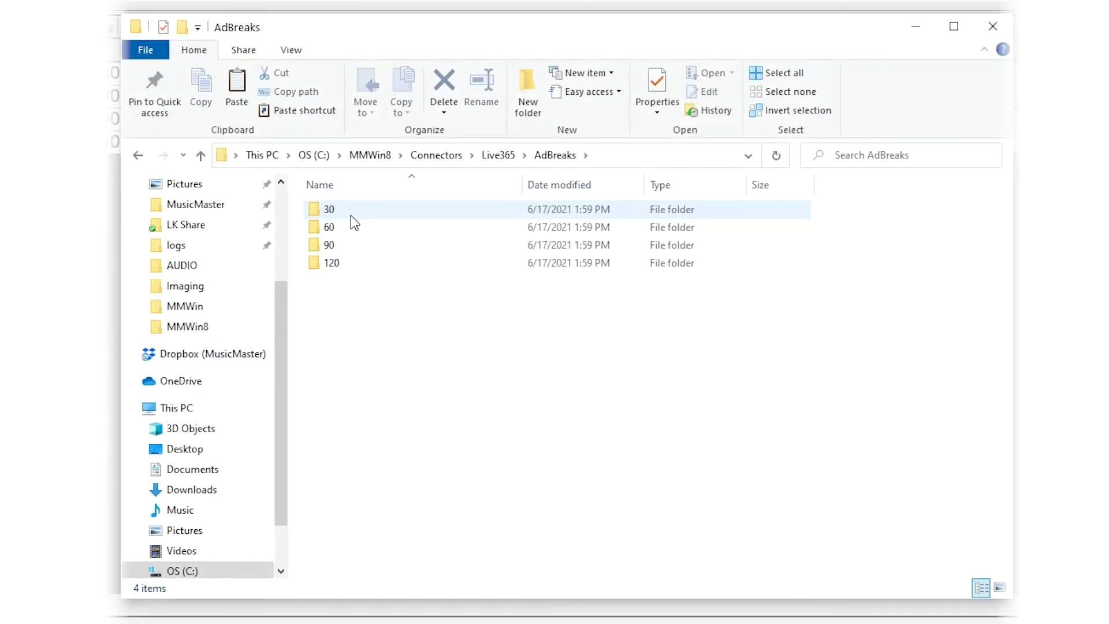
In File Explorer, copy all ad break files from the 120 folder of MMWin8\Connectors\Live365\AdBreaks into C:\AUDIO
double_click(335, 261)
drag(397, 308, 319, 203)
right_click(319, 202)
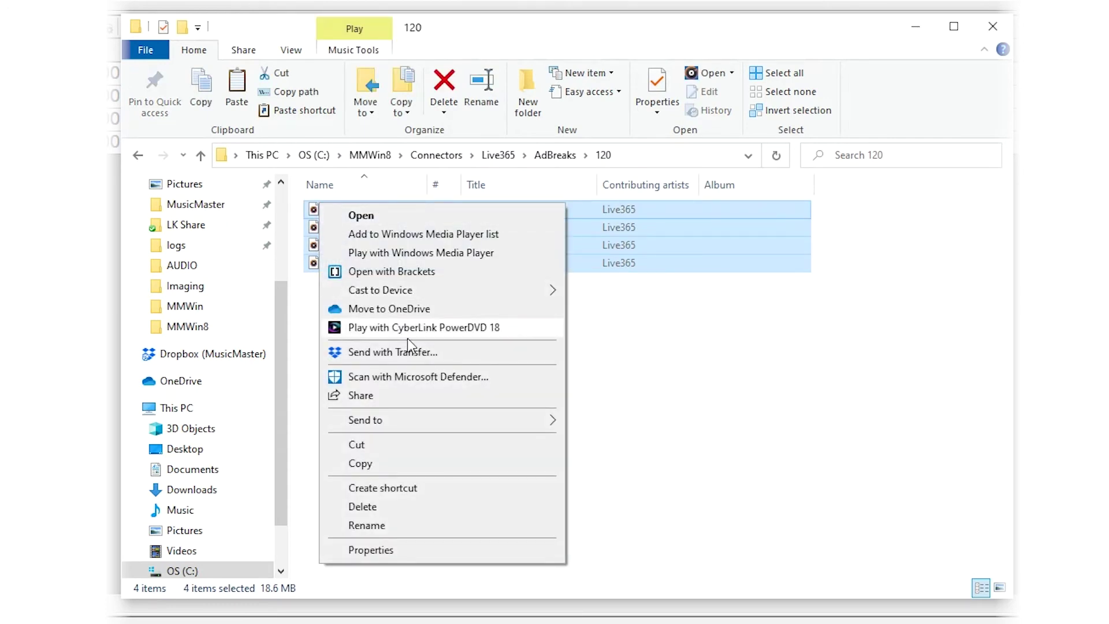
click(407, 462)
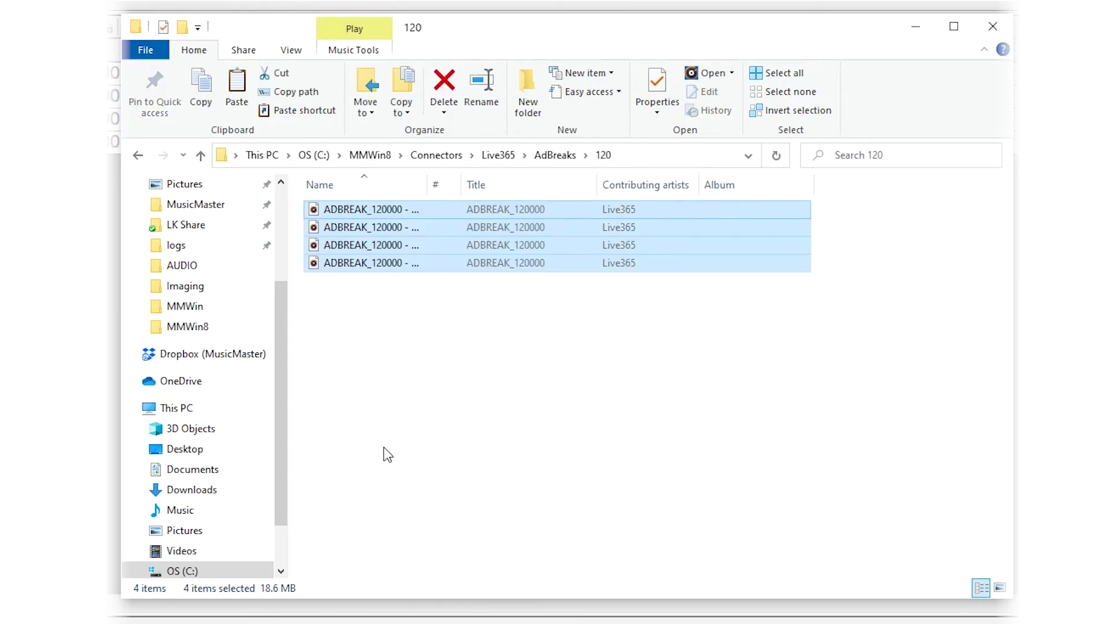
click(205, 267)
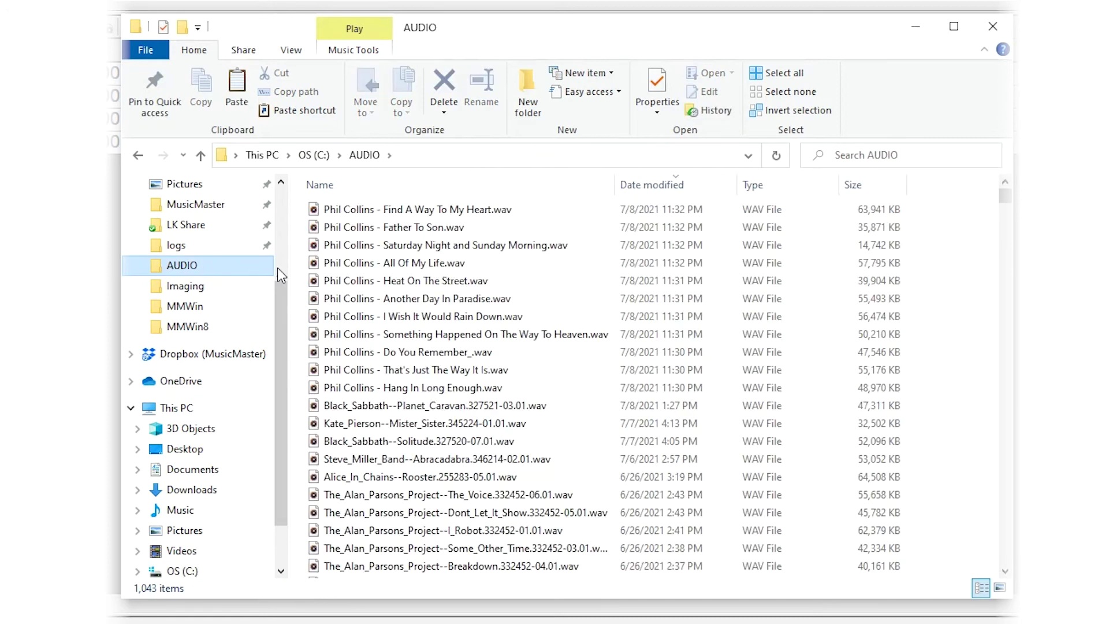
right_click(559, 216)
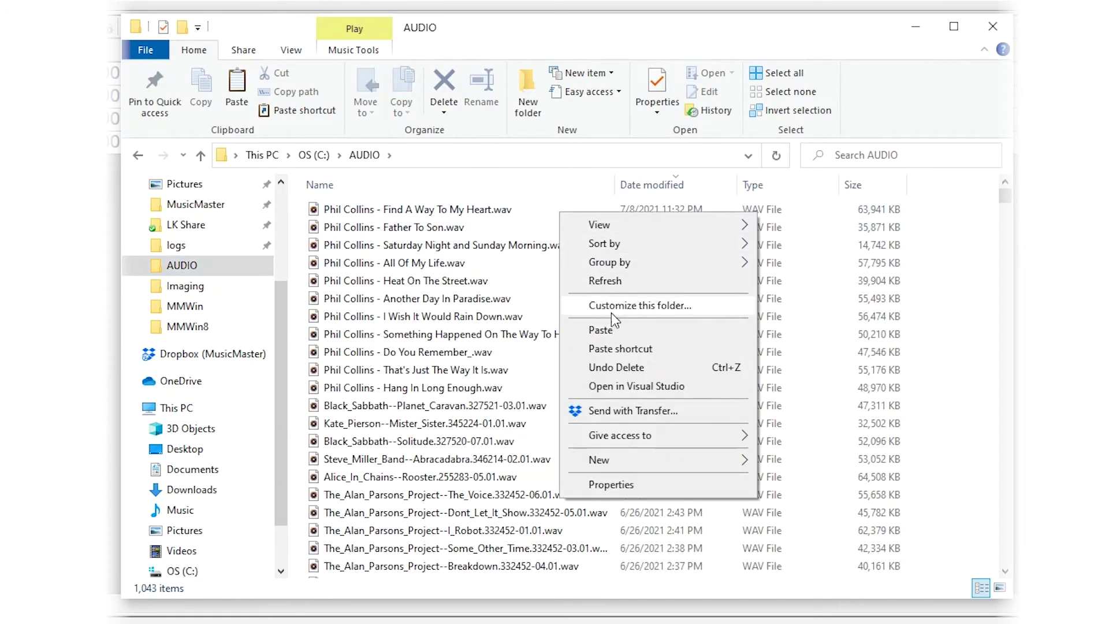
click(605, 330)
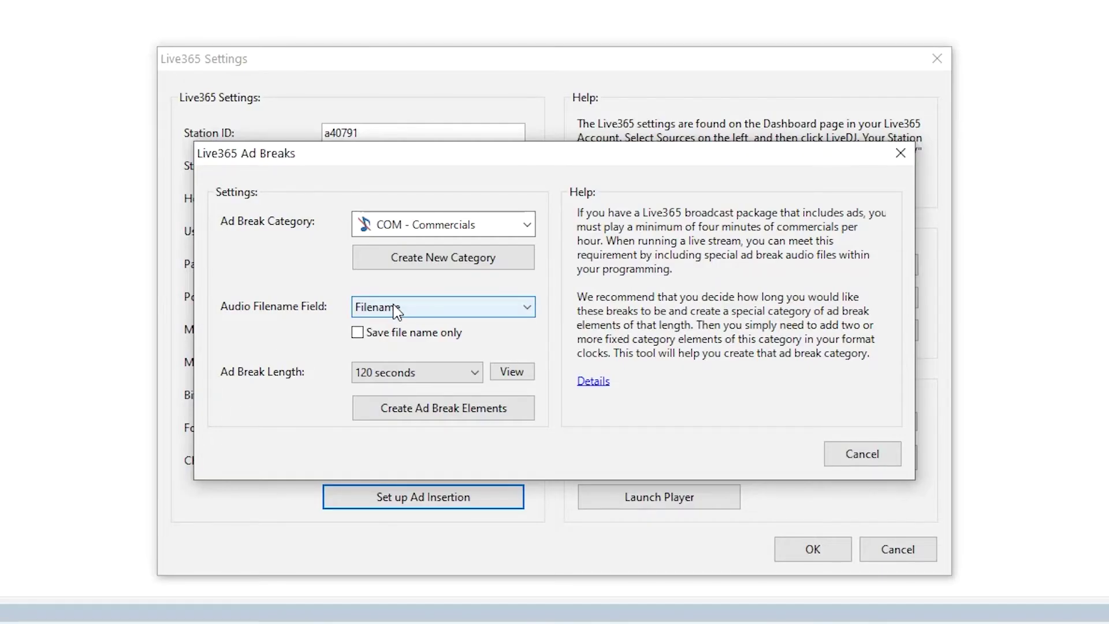
Create the 120-second ad break elements in the COM - Commercials category, saving the file name only in the Filename field
click(397, 312)
click(399, 370)
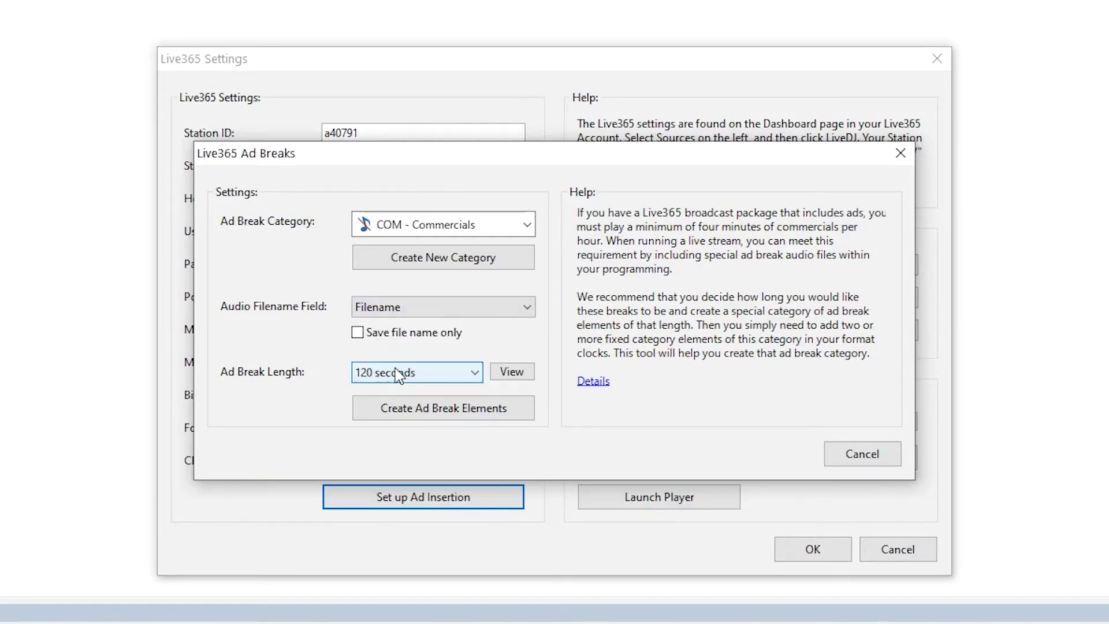
click(358, 333)
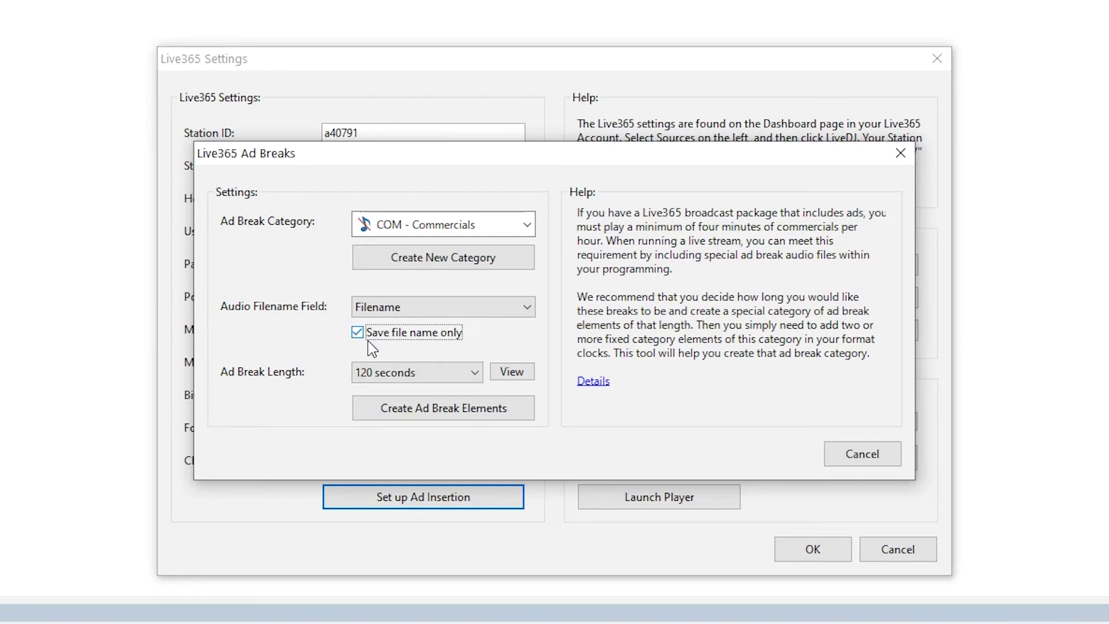
click(456, 381)
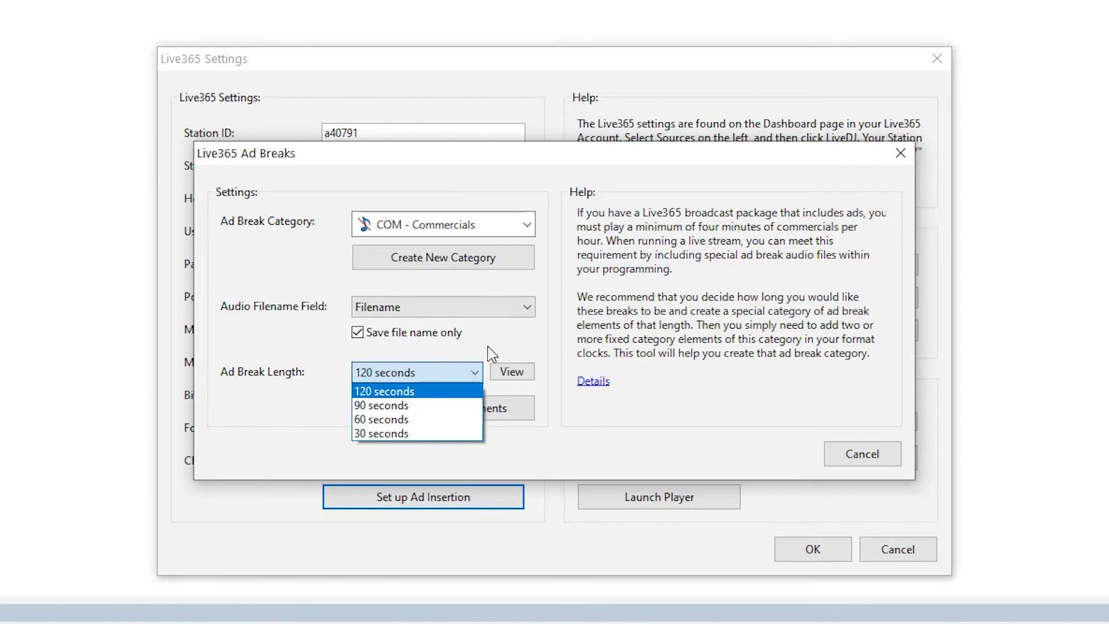
click(463, 370)
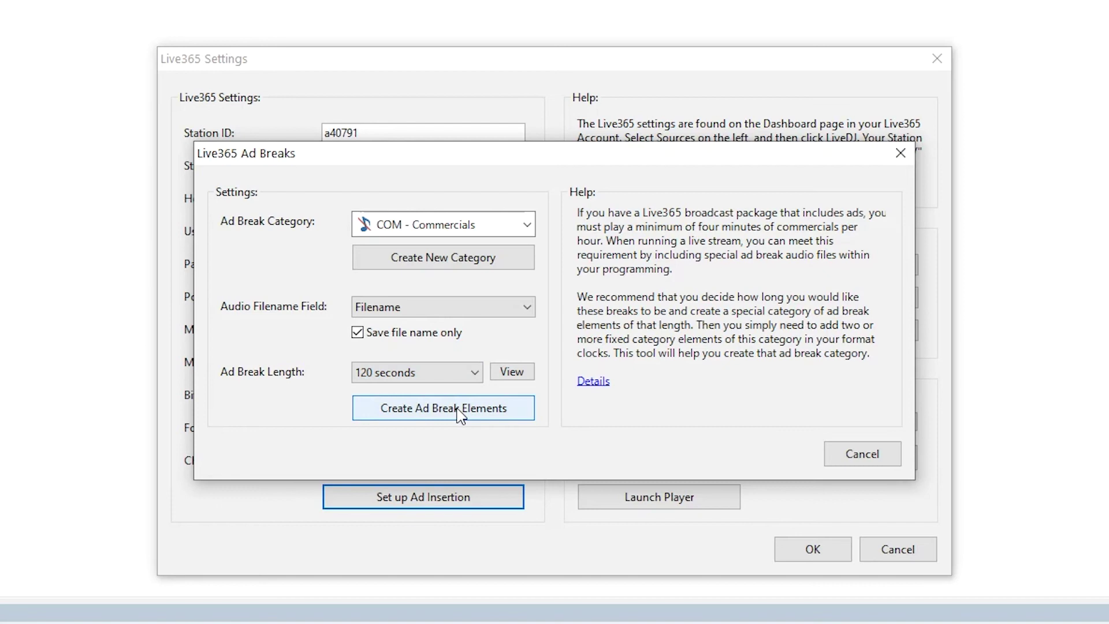
click(460, 411)
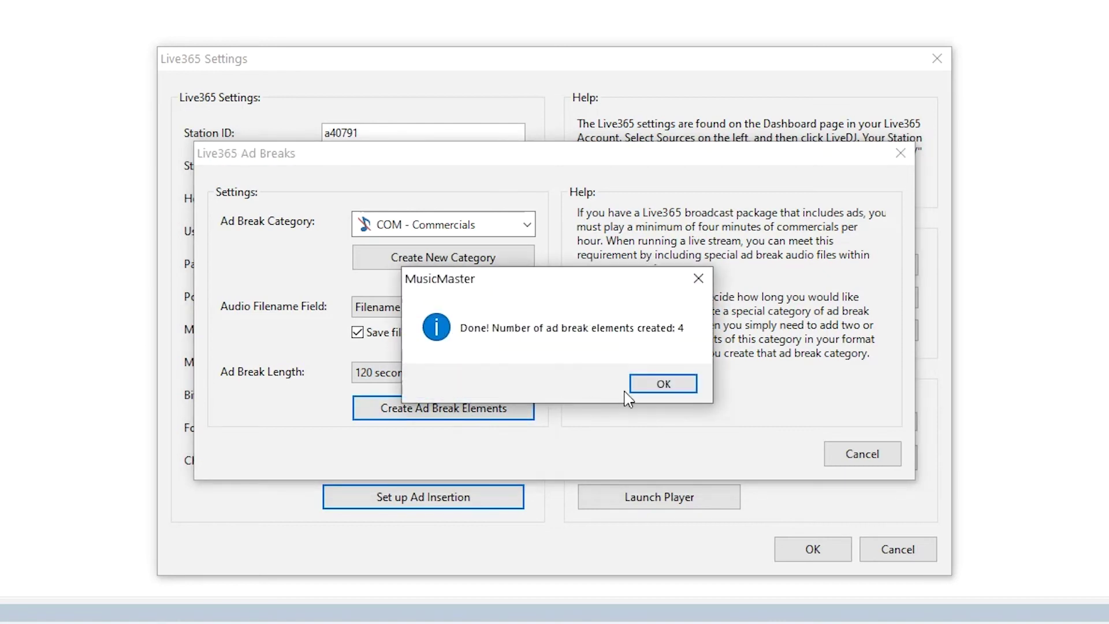
click(644, 387)
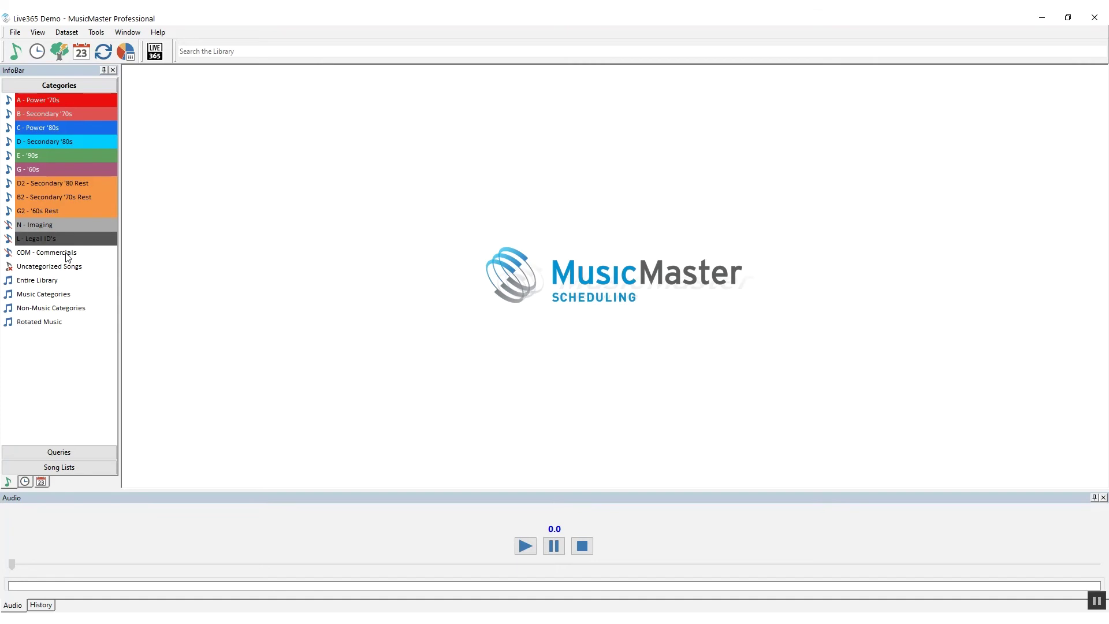
List the COM - Commercials elements in the library, and open the L3 - LIVE365 DEMO format clock for editing
double_click(68, 255)
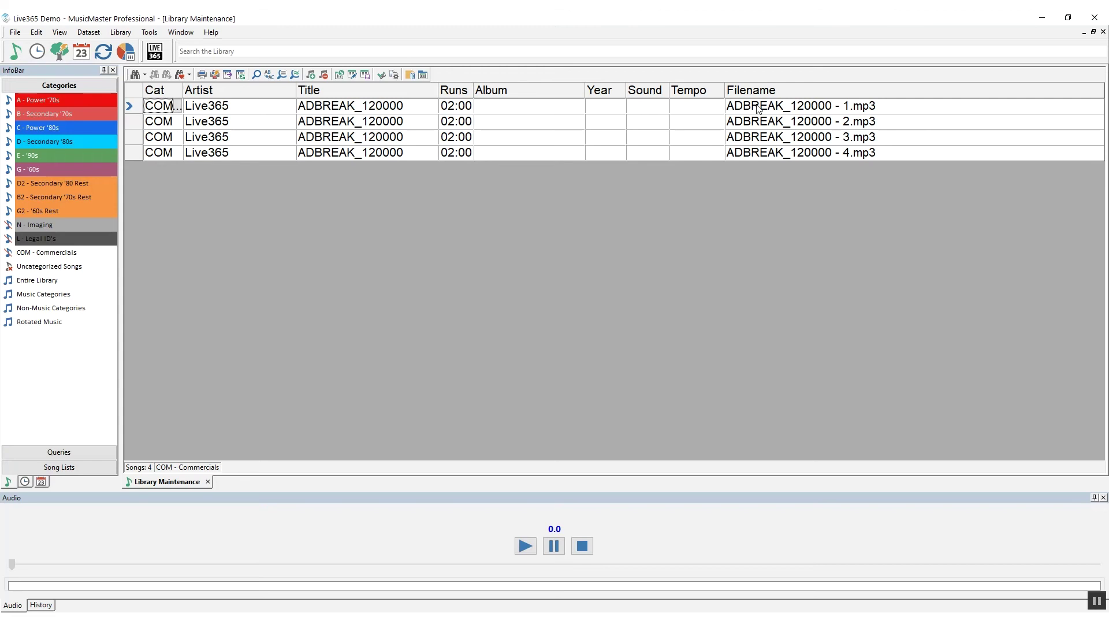
click(36, 53)
click(88, 33)
mouse_move(116, 64)
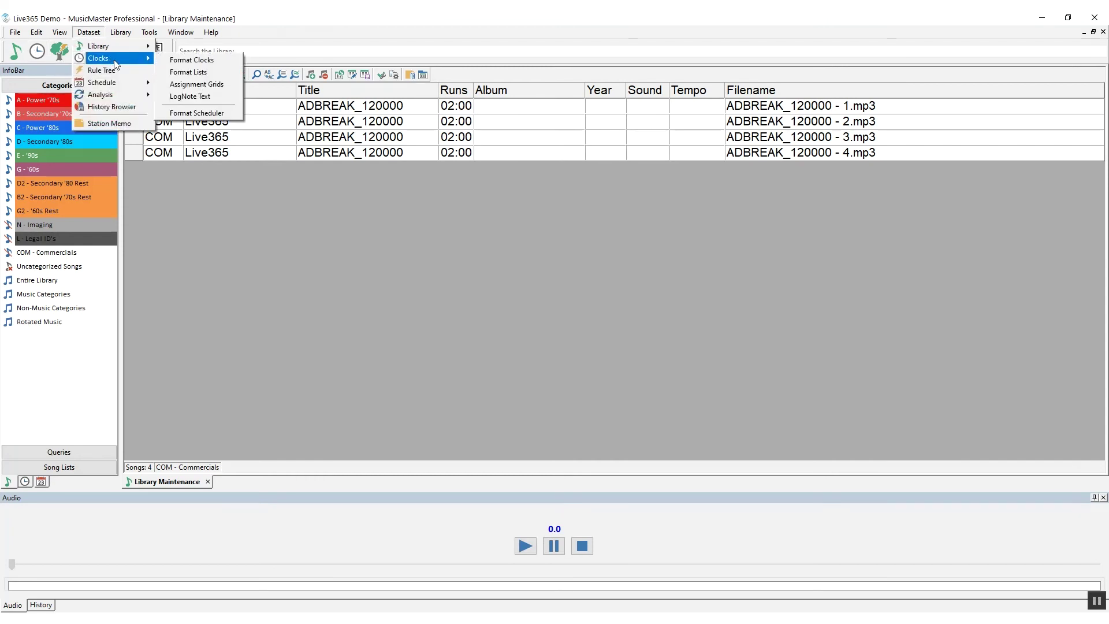
click(172, 61)
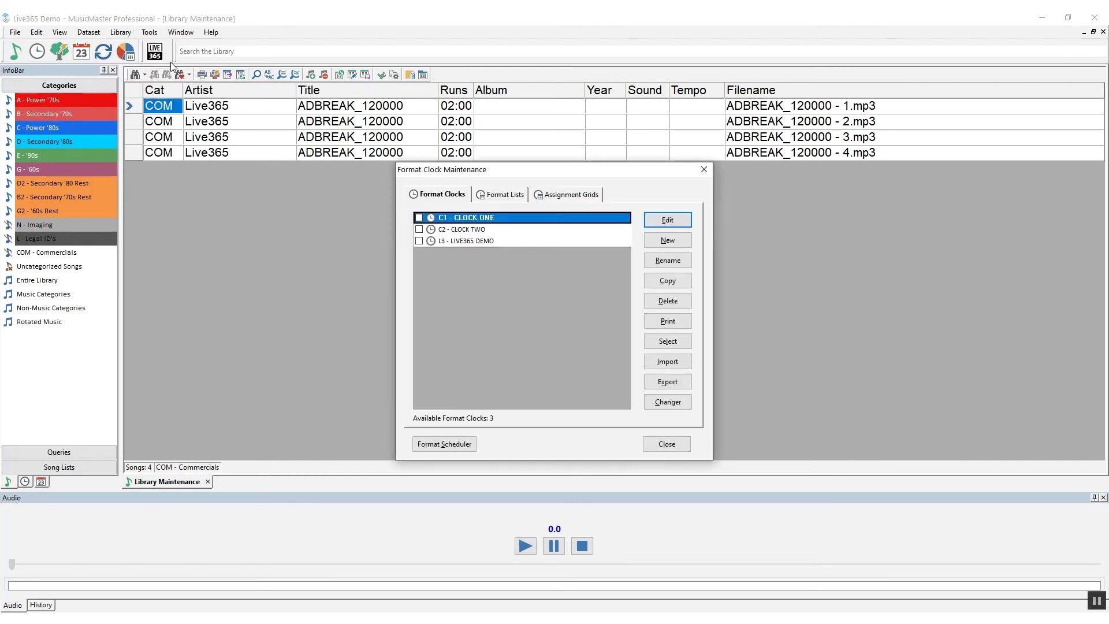
double_click(480, 241)
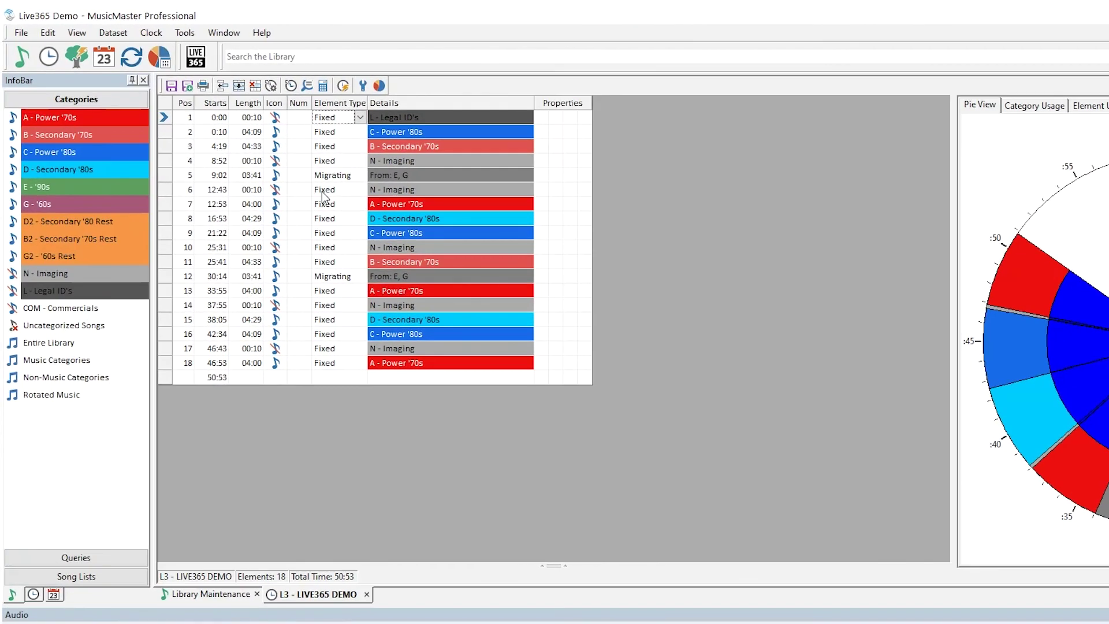
Insert a Fixed element with category COM - Commercials at position 6 of the clock, before the N - Imaging element
click(323, 191)
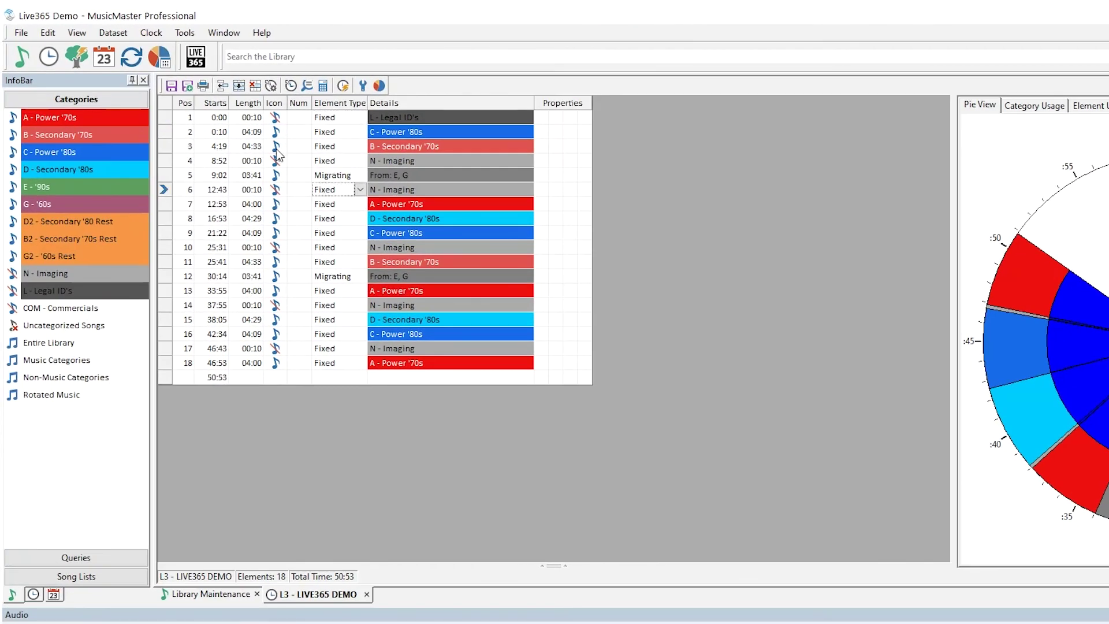
click(224, 87)
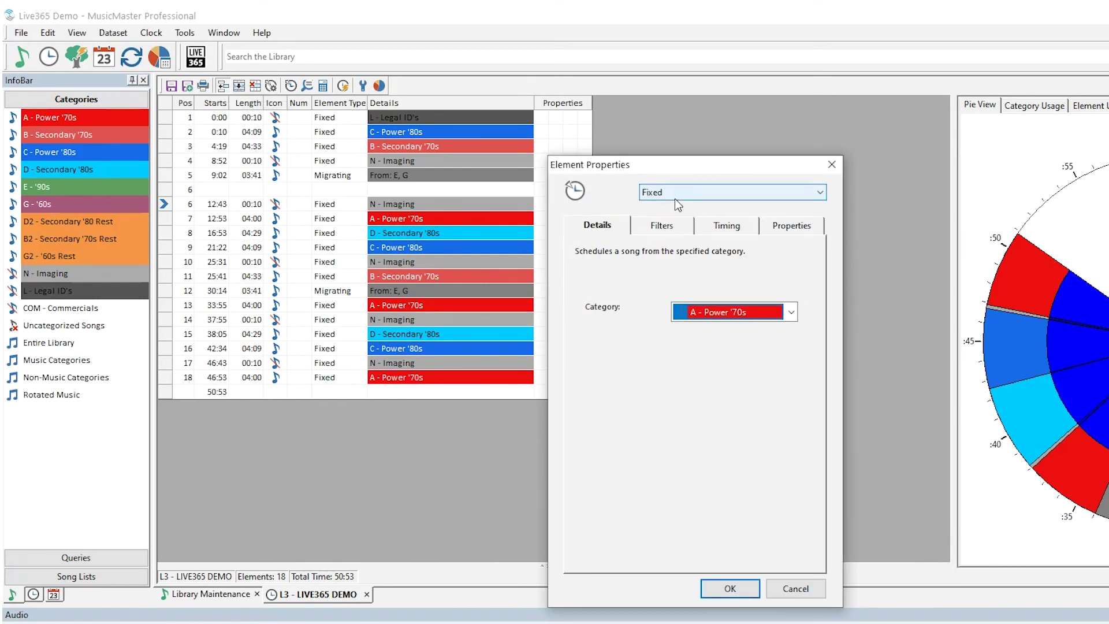
click(791, 312)
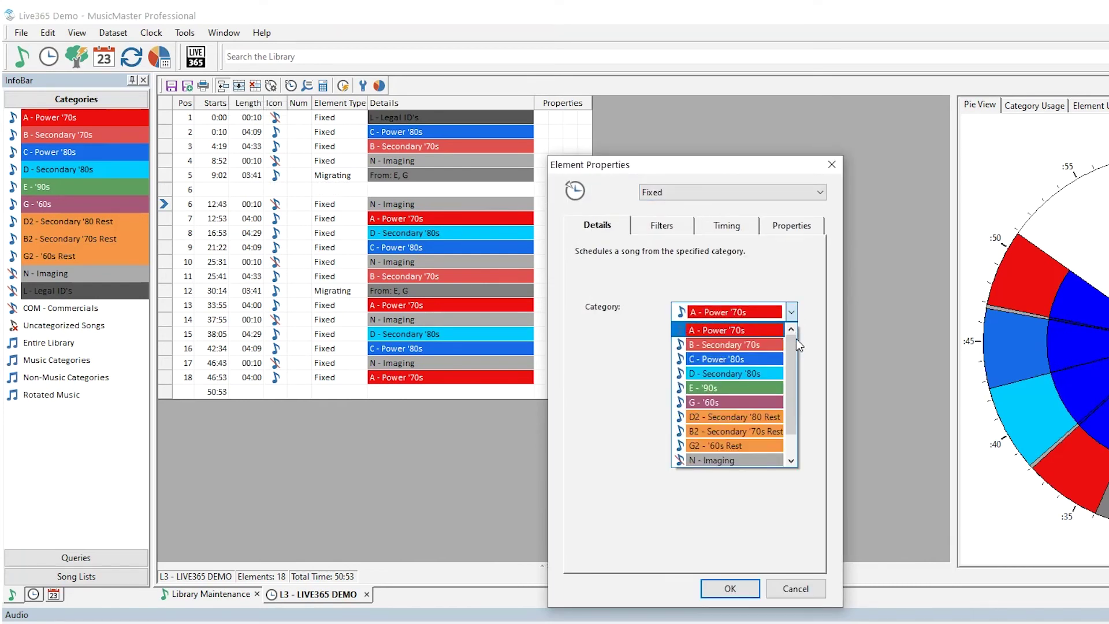
scroll(787, 358, down, 1)
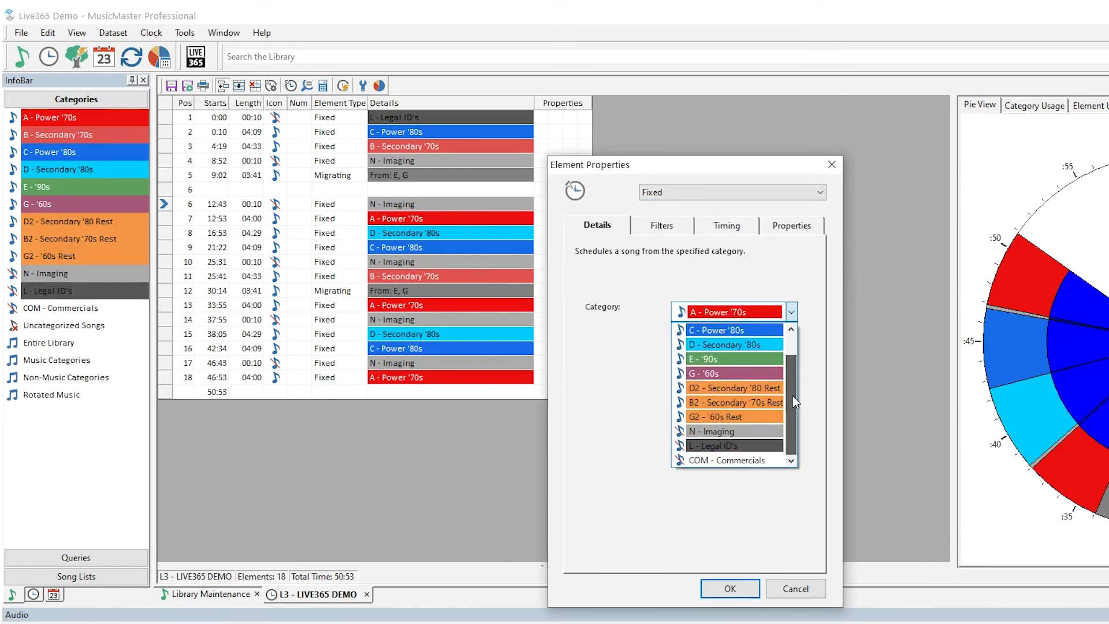
click(748, 460)
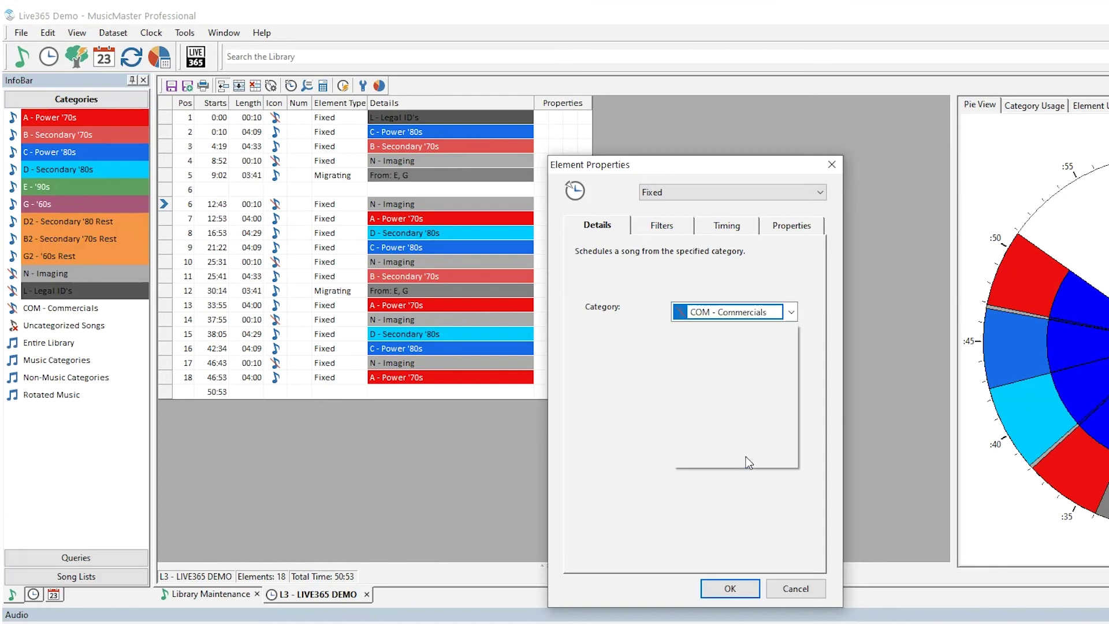
click(731, 588)
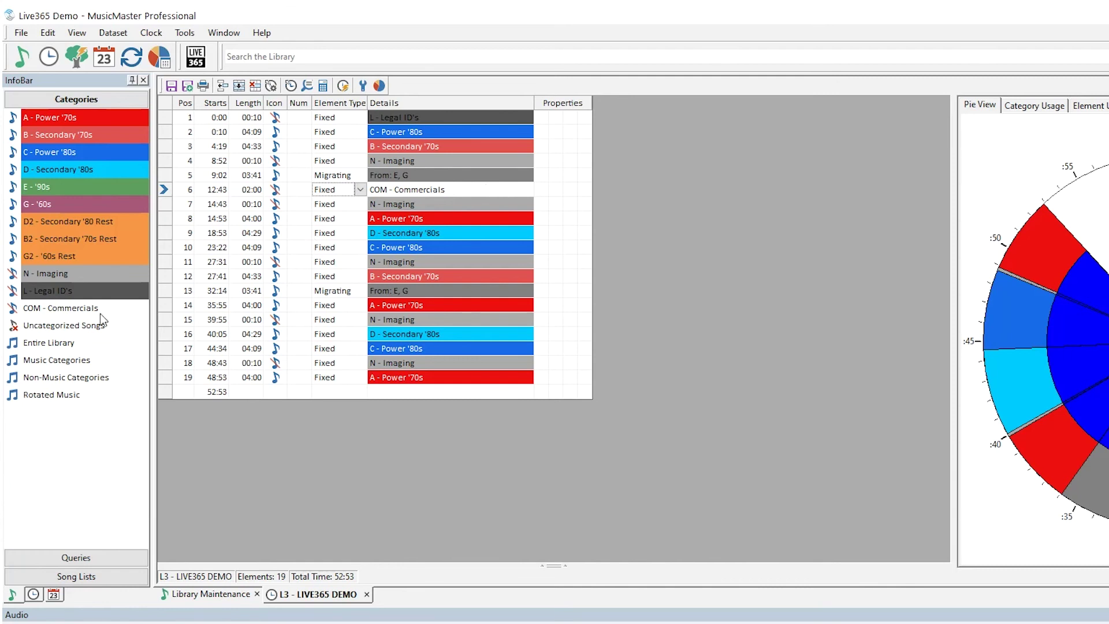
Insert another fixed COM - Commercials element at position 17, before the C - Power '80s element, and save the clock
click(73, 310)
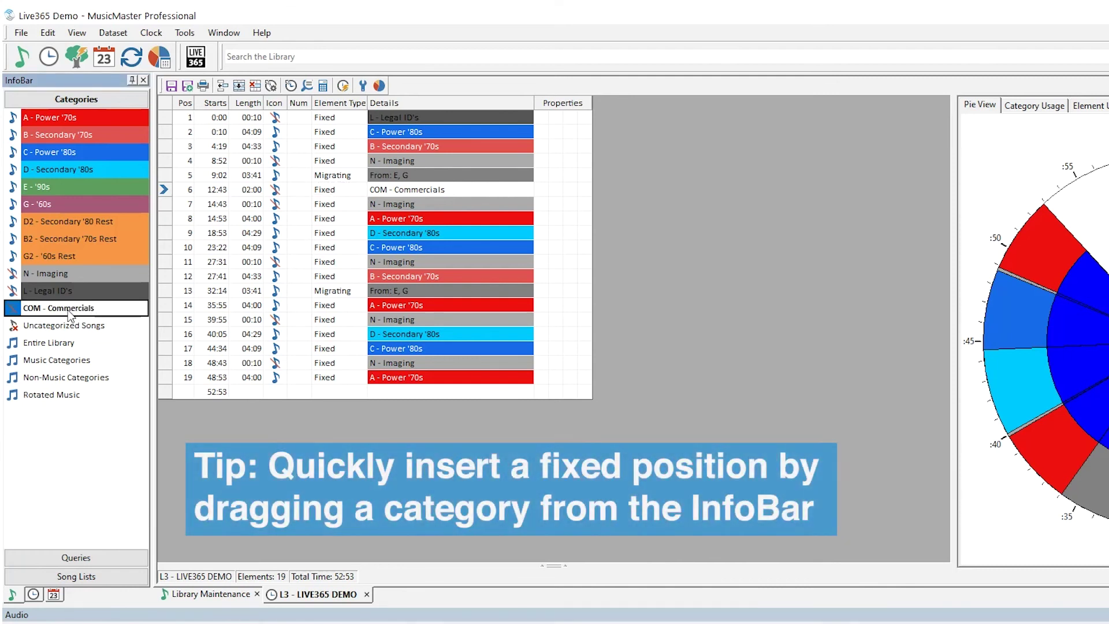
drag(69, 314, 366, 343)
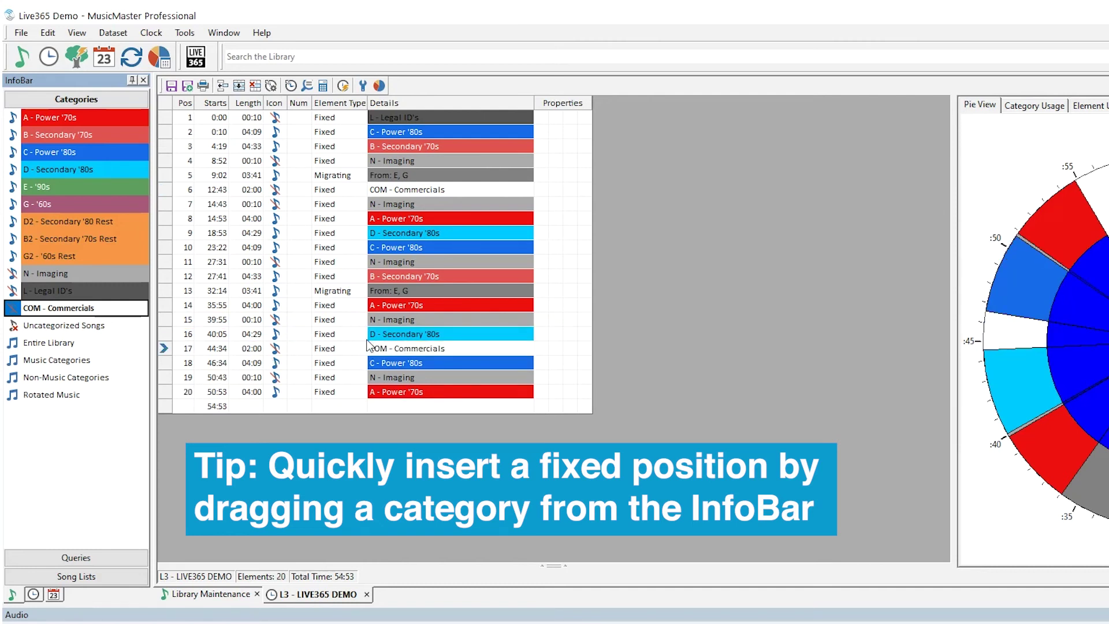
click(408, 351)
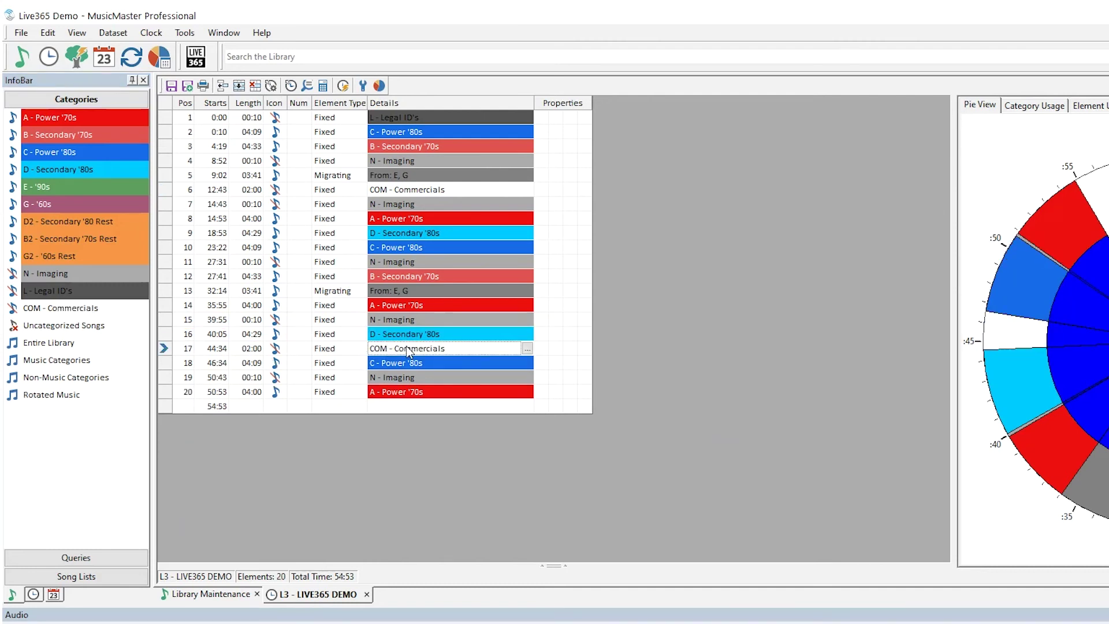
click(172, 89)
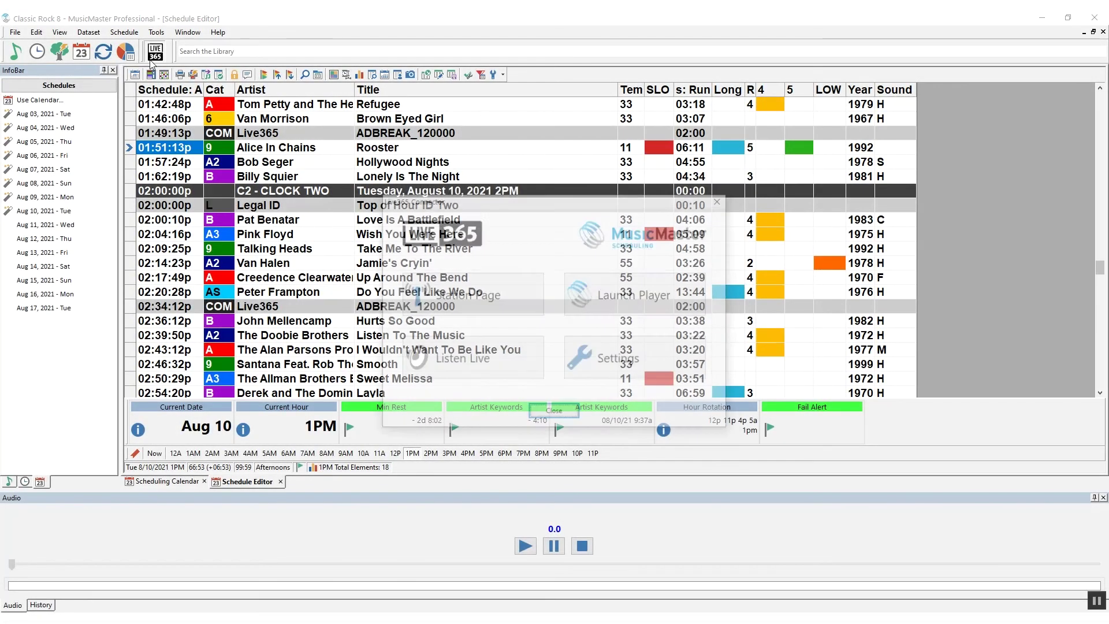
Launch the player from the Live365 Connector, close the connector window and select "Wish You Were Here" in the 2PM schedule
click(618, 293)
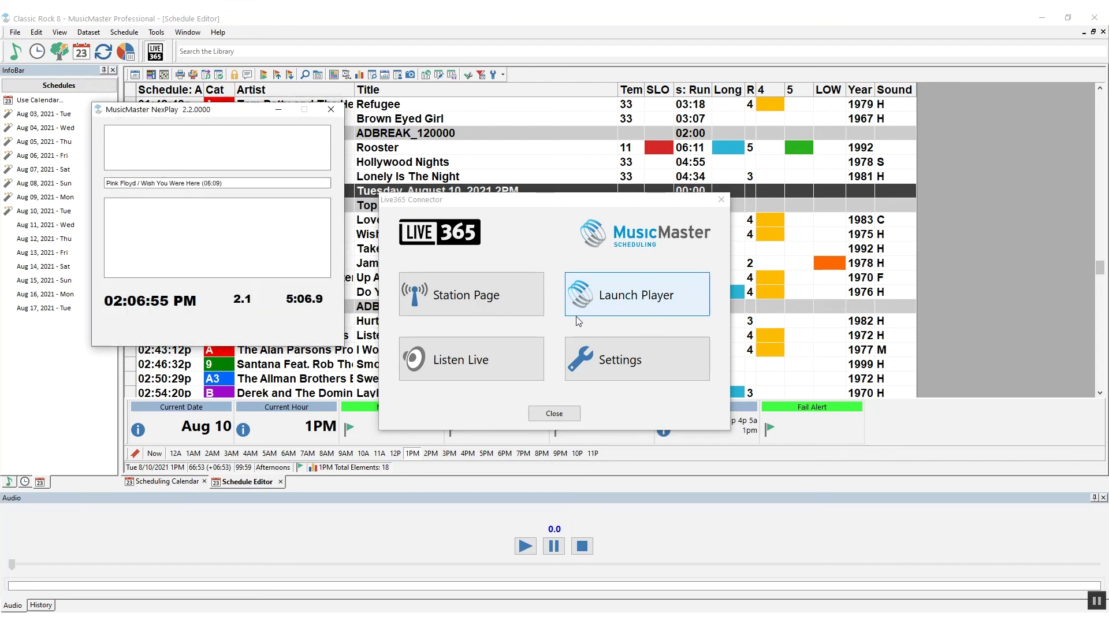
click(561, 411)
scroll(397, 292, up, 2)
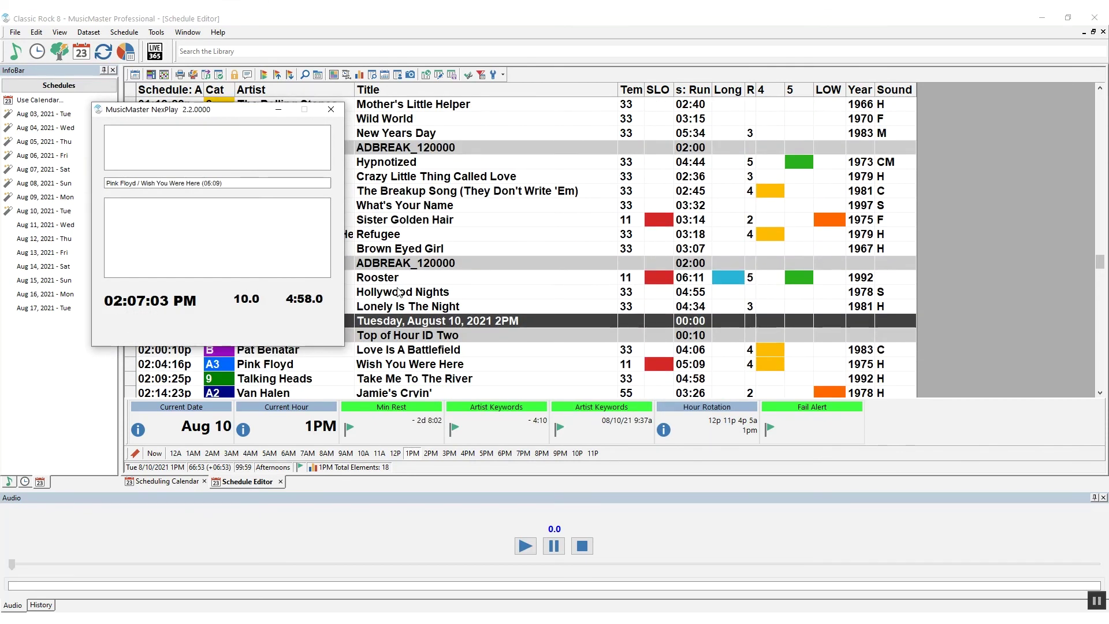
scroll(397, 291, down, 1)
click(442, 361)
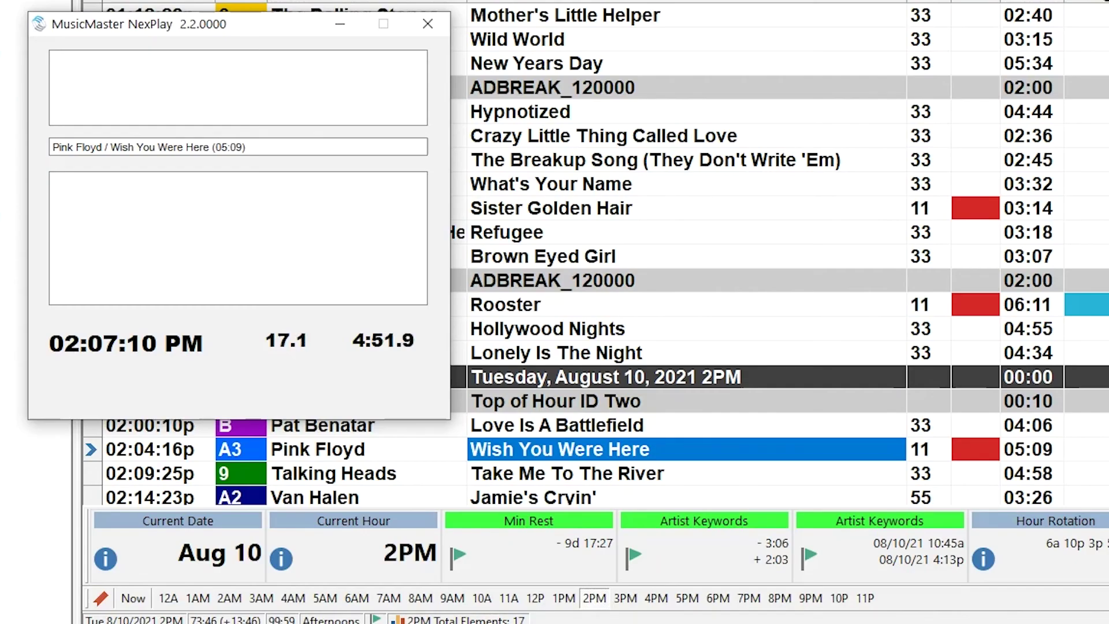